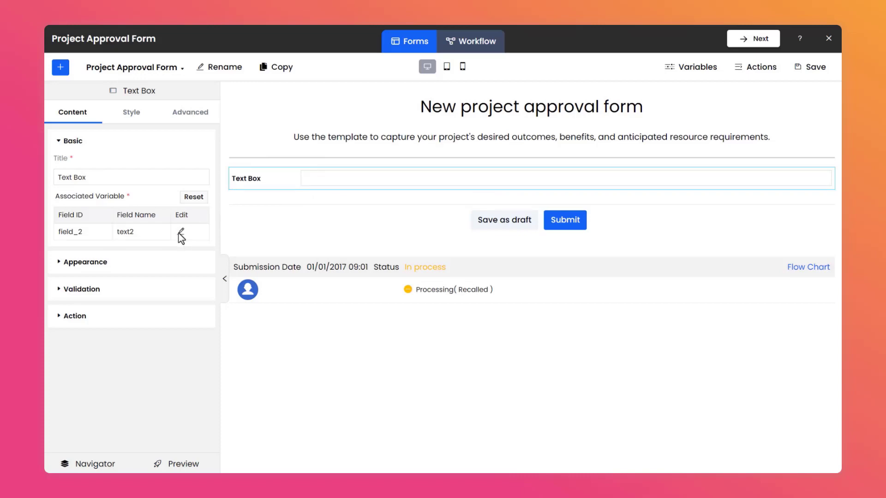
Set the text box's field ID to field_projectname and field name to Project Name, then make it required.
left_click(180, 232)
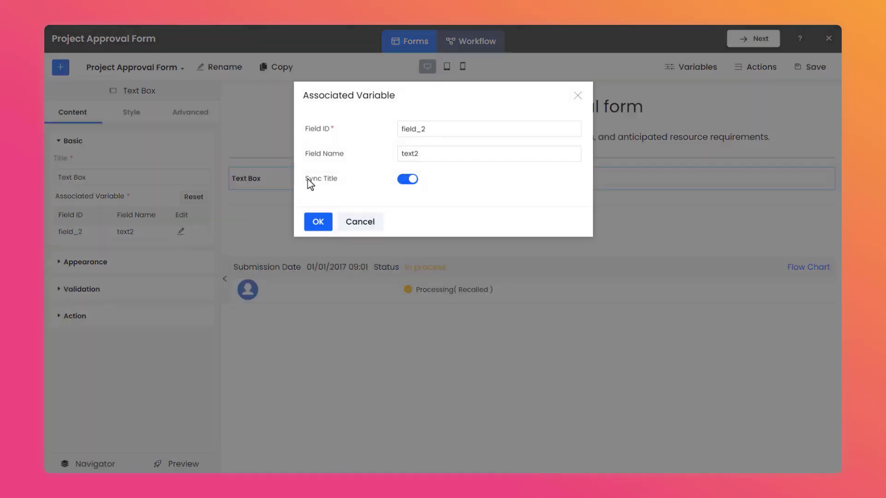
left_click(441, 129)
left_click_drag(441, 129, 396, 129)
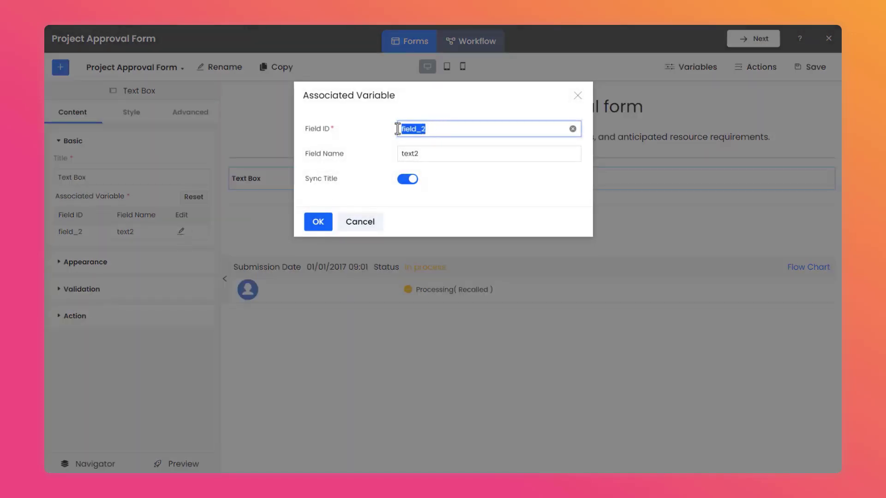
type("field_projectname")
key("Tab")
type("Project Name")
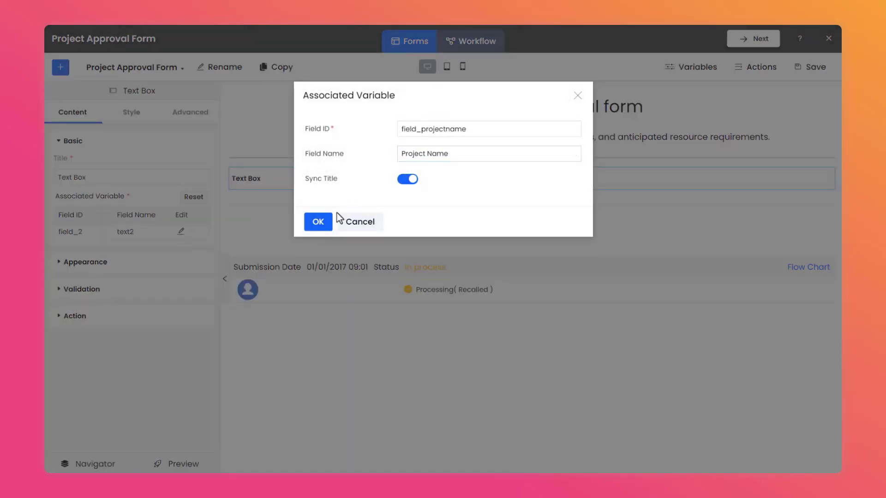
left_click(319, 223)
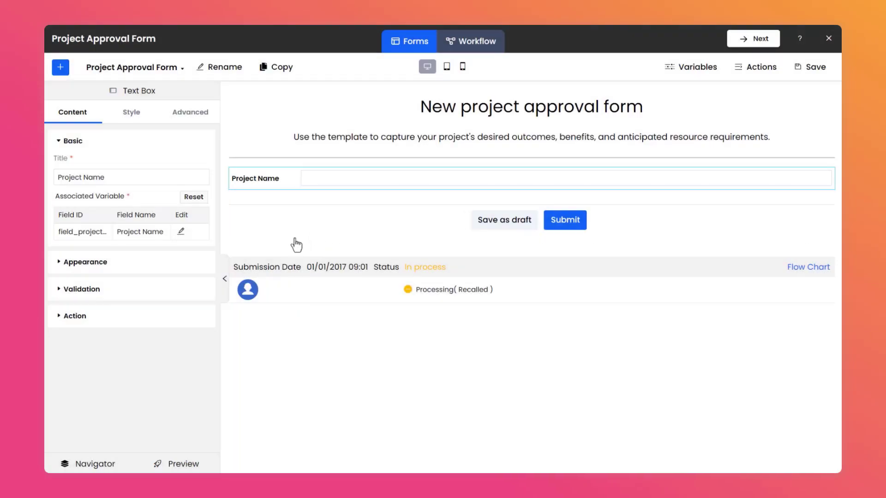
left_click(146, 298)
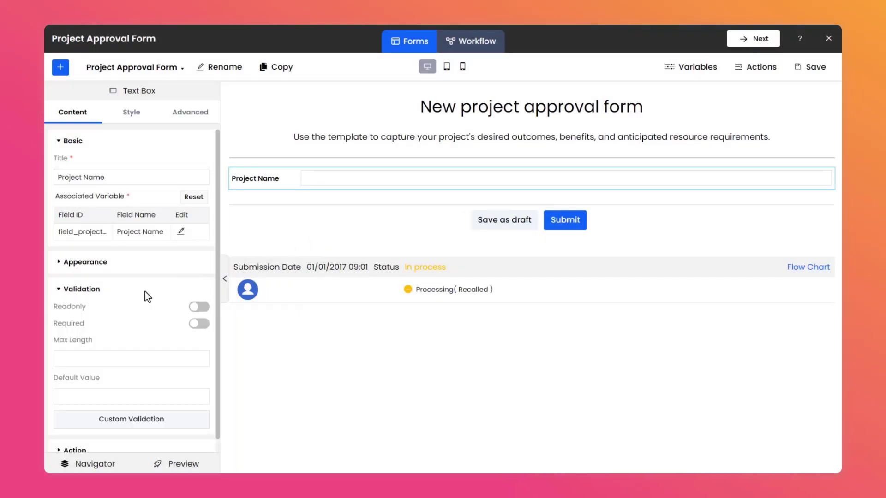
left_click(204, 326)
Add a Grid below the Project Name field and give it a second column.
left_click(61, 67)
scroll(78, 199, "down", 10)
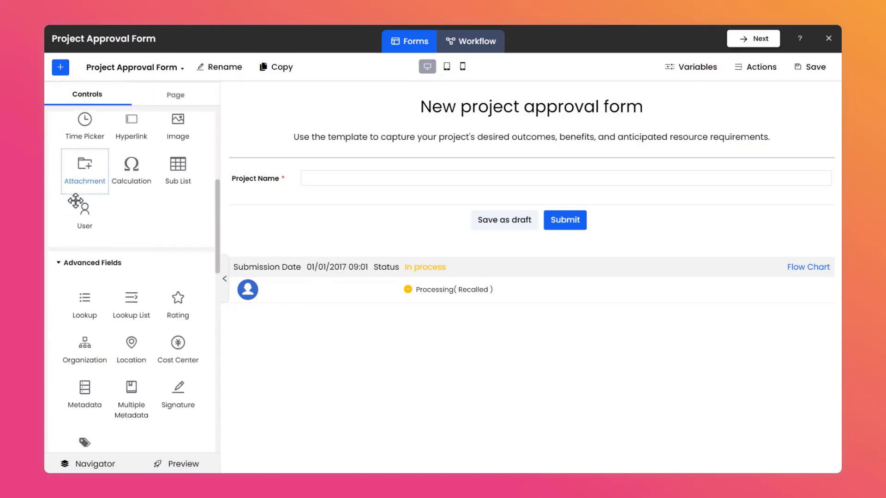
scroll(77, 205, "down", 1)
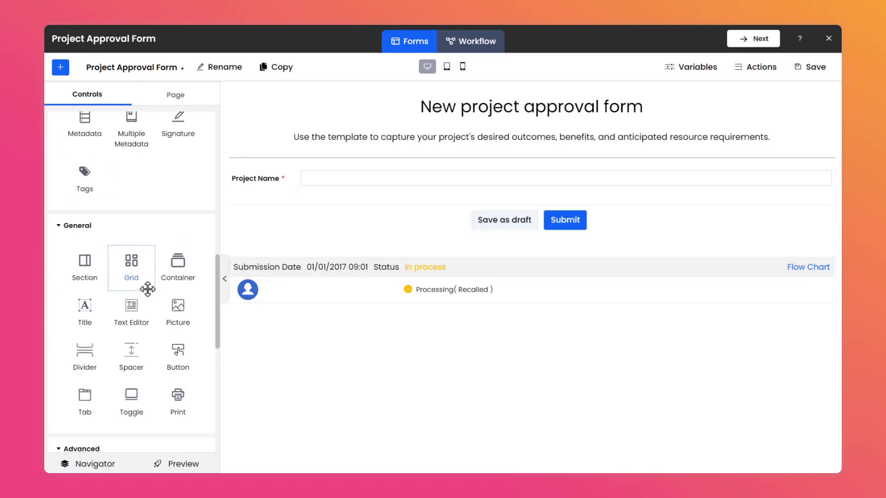
left_click_drag(148, 289, 306, 211)
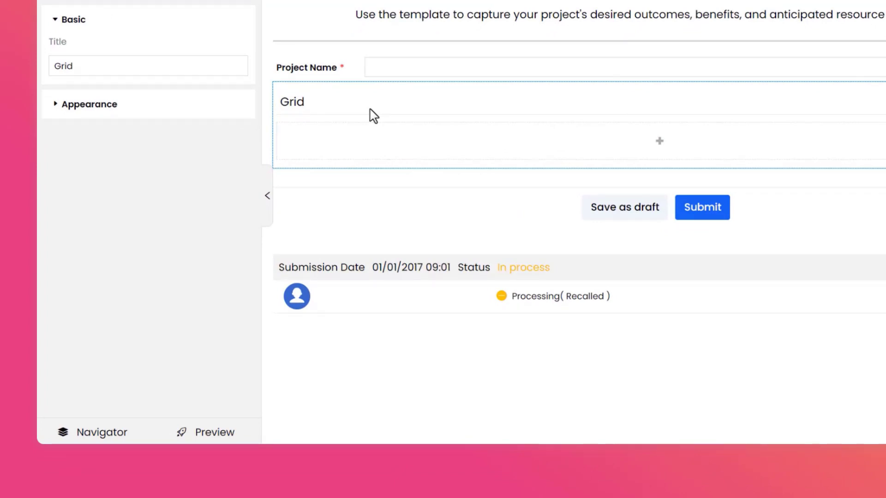
left_click(206, 112)
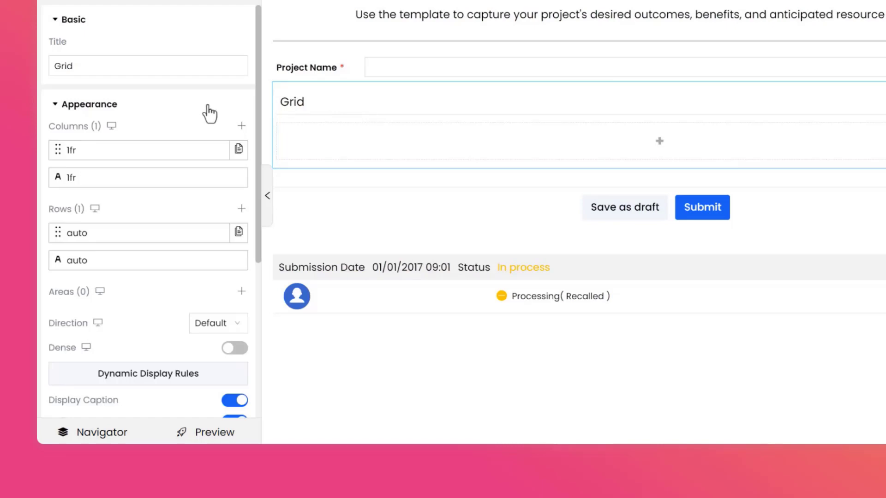
left_click(242, 126)
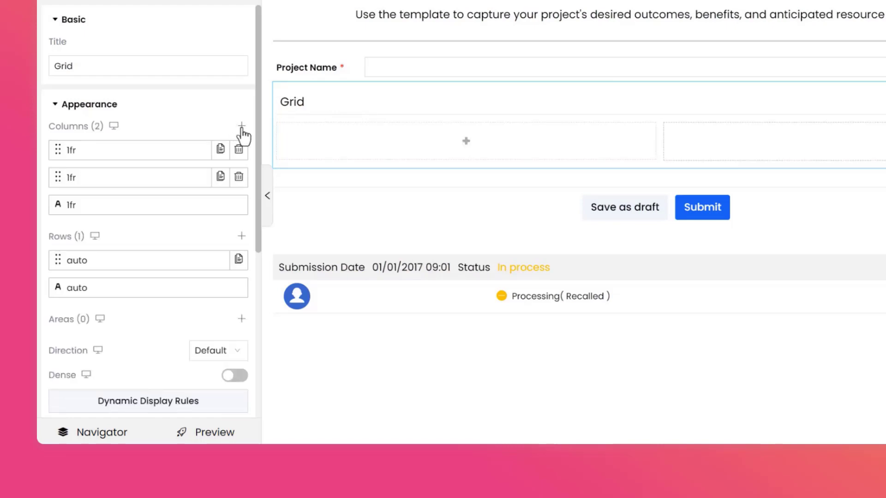
Turn off the grid's caption display.
scroll(245, 134, "down", 3)
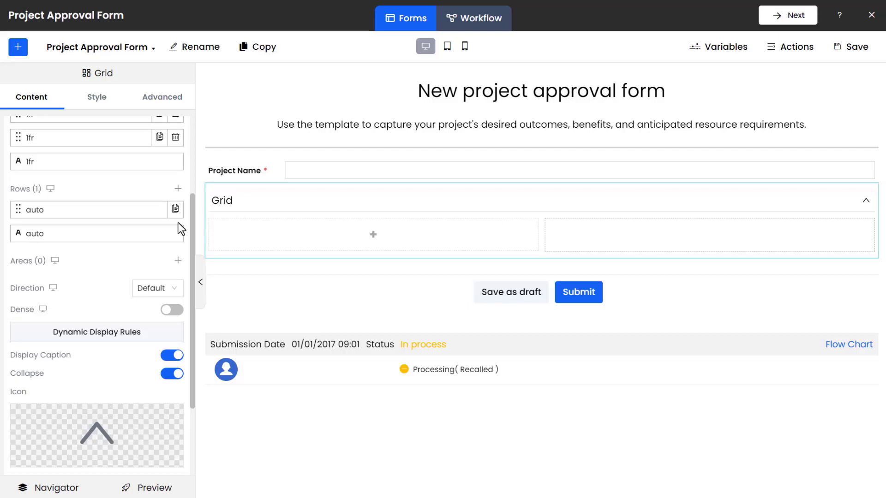
scroll(178, 222, "down", 3)
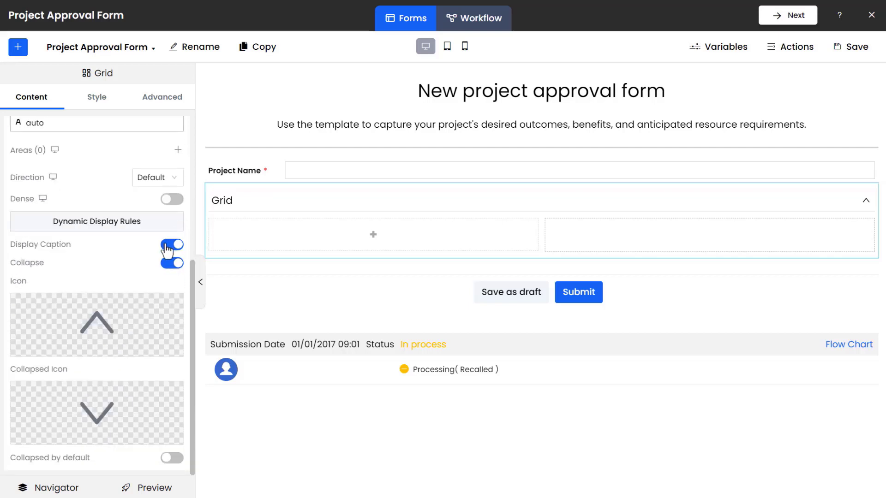
left_click(167, 244)
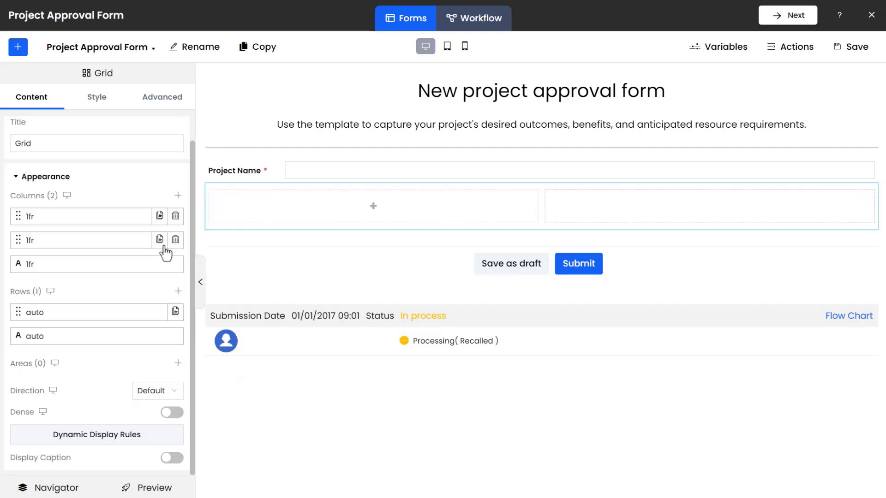
Place a Date Picker in the grid's first cell with field ID field_startdate and field name Start Date.
left_click(16, 49)
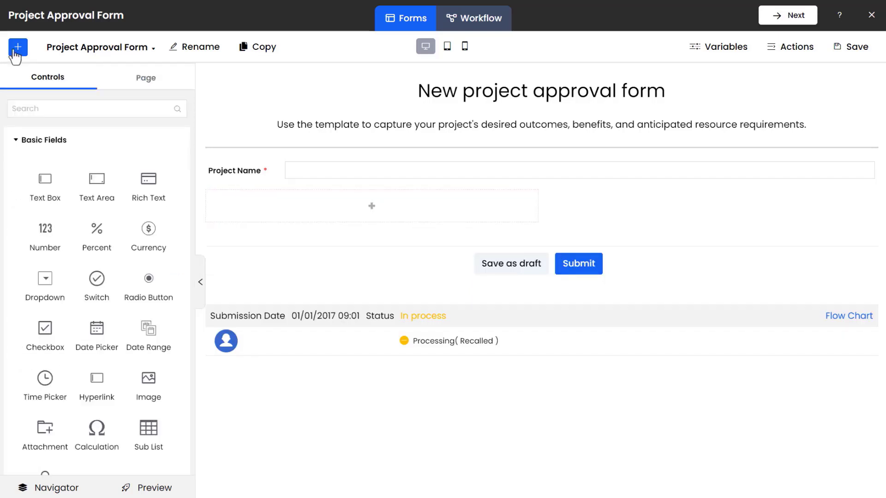
left_click_drag(115, 339, 297, 208)
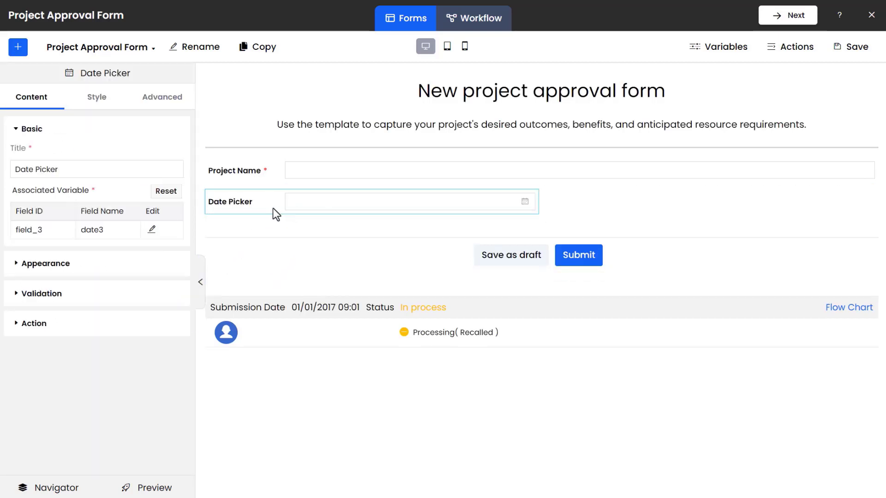
left_click(151, 230)
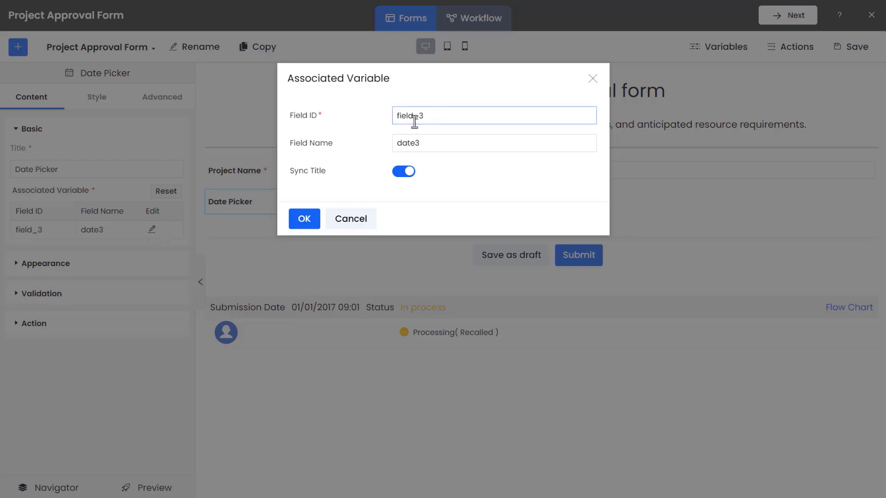
left_click_drag(437, 115, 382, 114)
type("field_startdate")
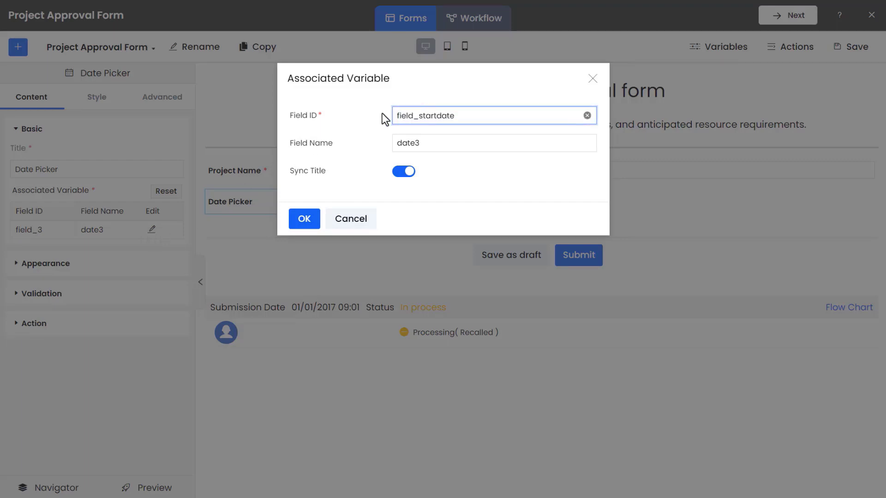
left_click_drag(426, 143, 384, 143)
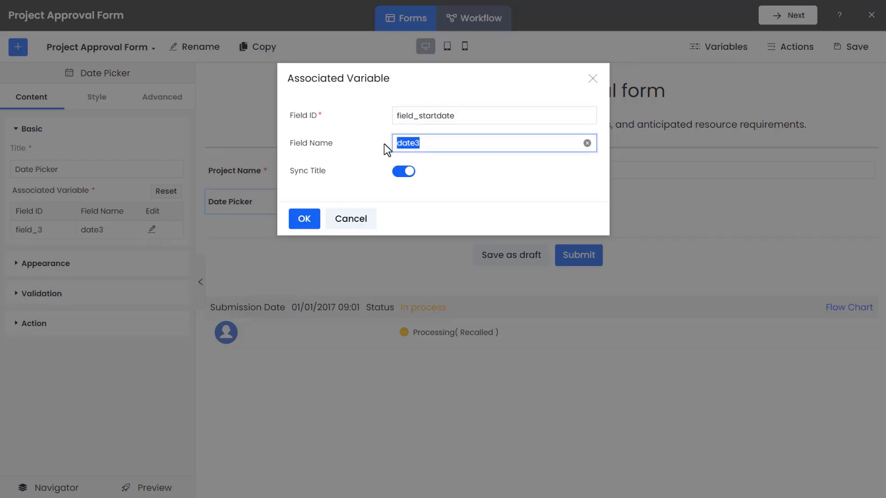
type("Start Date")
left_click(317, 226)
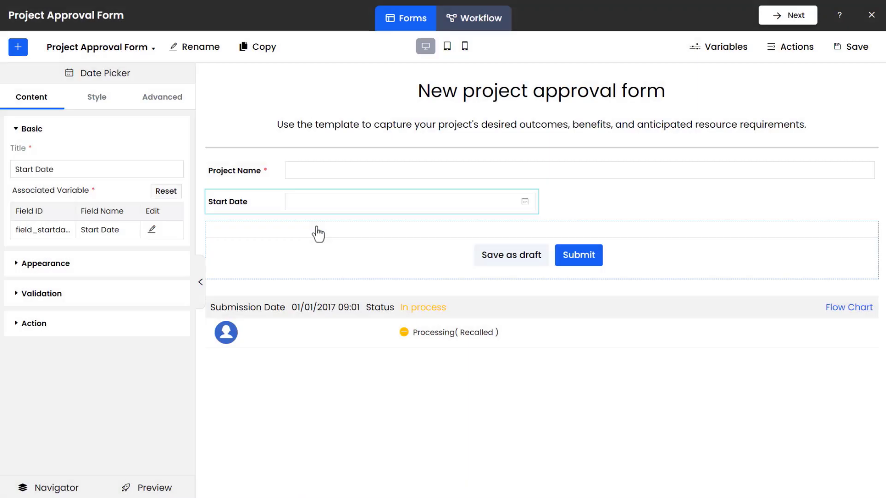
Make the Start Date field required and duplicate it into the grid's second cell.
left_click(151, 297)
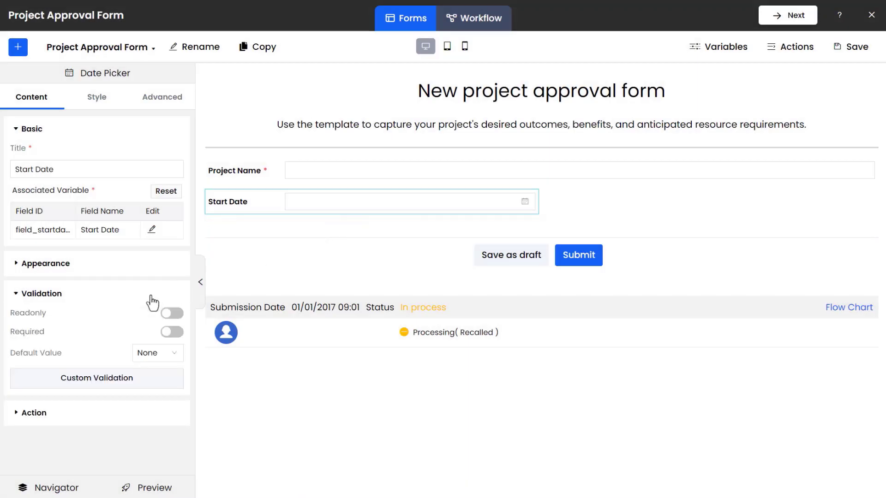
left_click(179, 334)
right_click(266, 203)
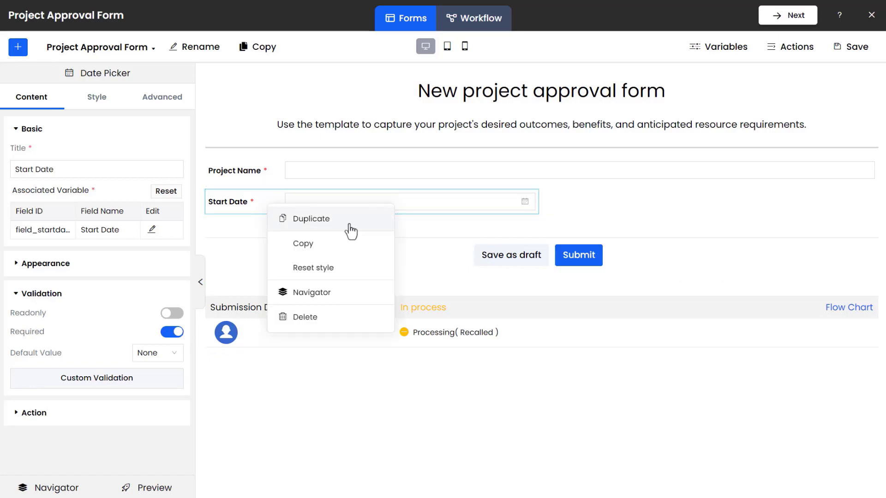
left_click(351, 228)
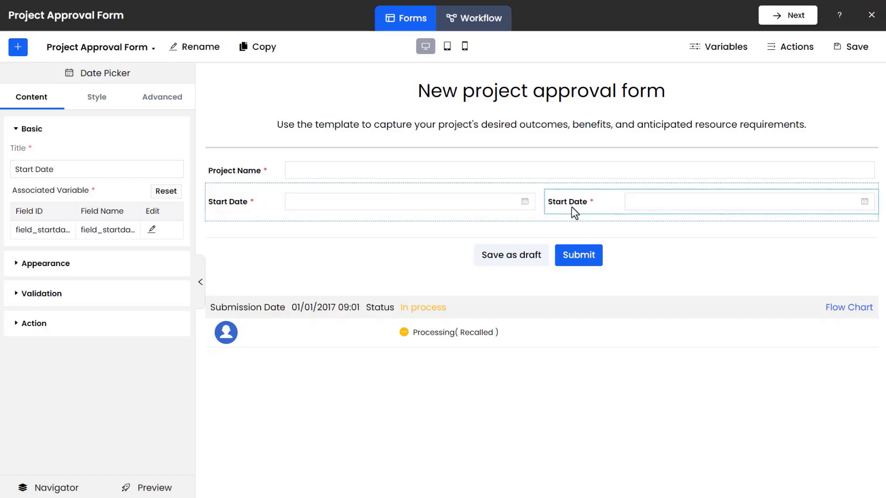
Set the duplicated date field's ID to field_enddate and its field name to End Date.
left_click(153, 229)
left_click(471, 115)
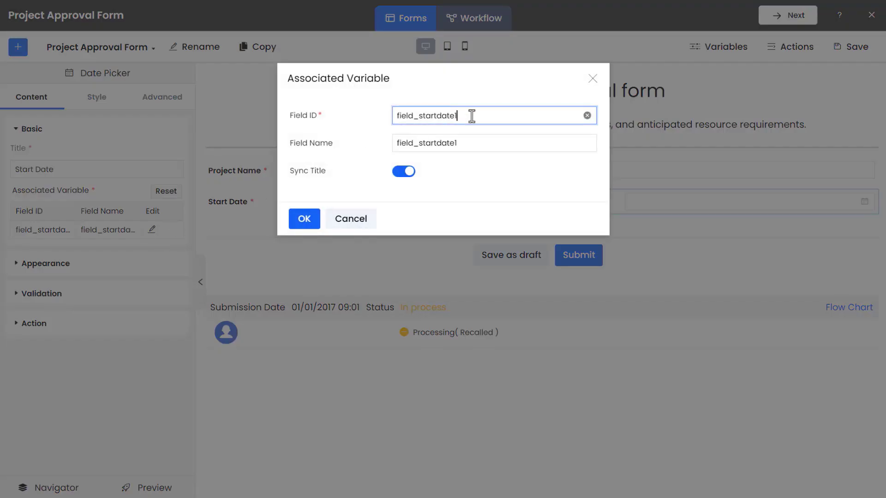
left_click_drag(470, 115, 390, 113)
type("field_enddate")
left_click(458, 143)
left_click_drag(459, 142, 375, 146)
type("End Date")
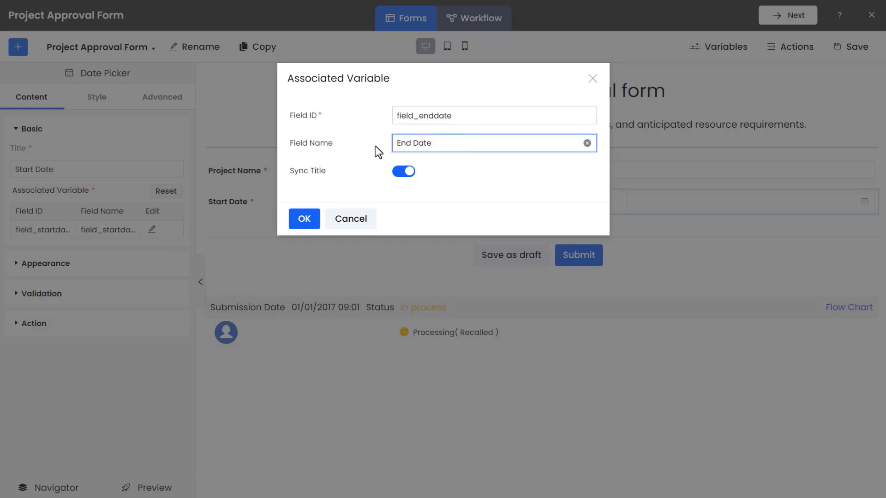
left_click(312, 228)
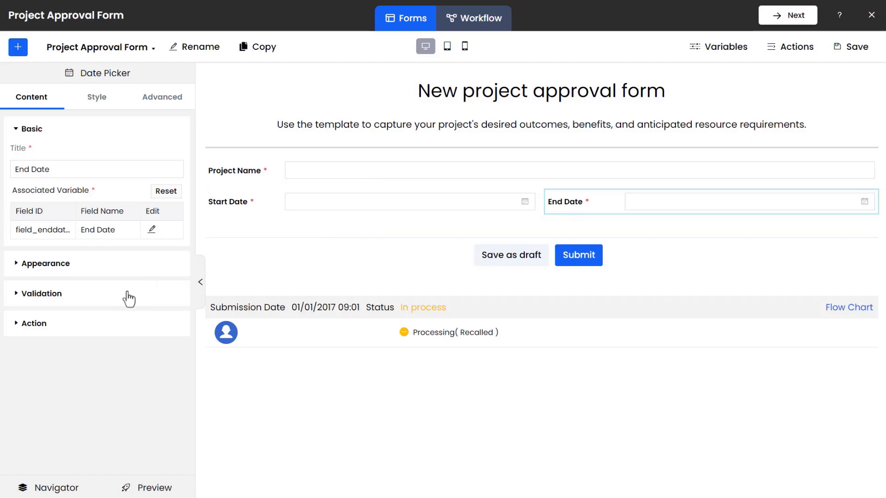
Open a custom validation rule for End Date and insert the dateDiff function into its expression.
left_click(112, 304)
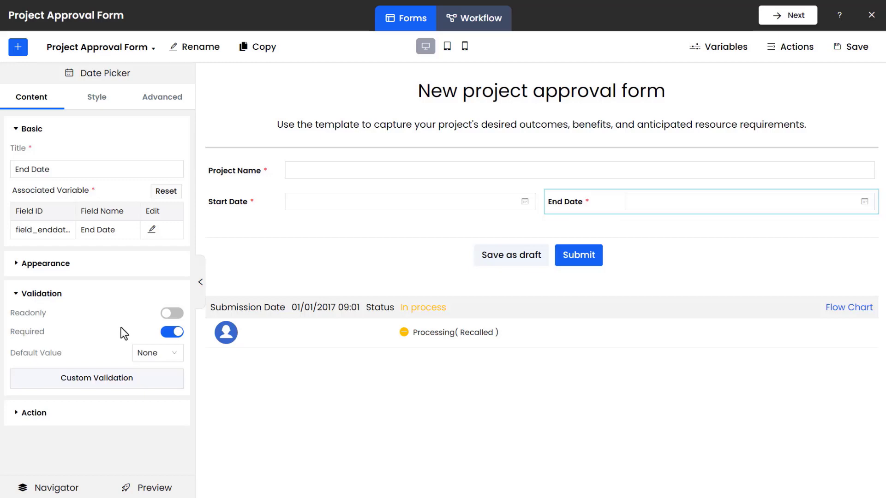
left_click(140, 388)
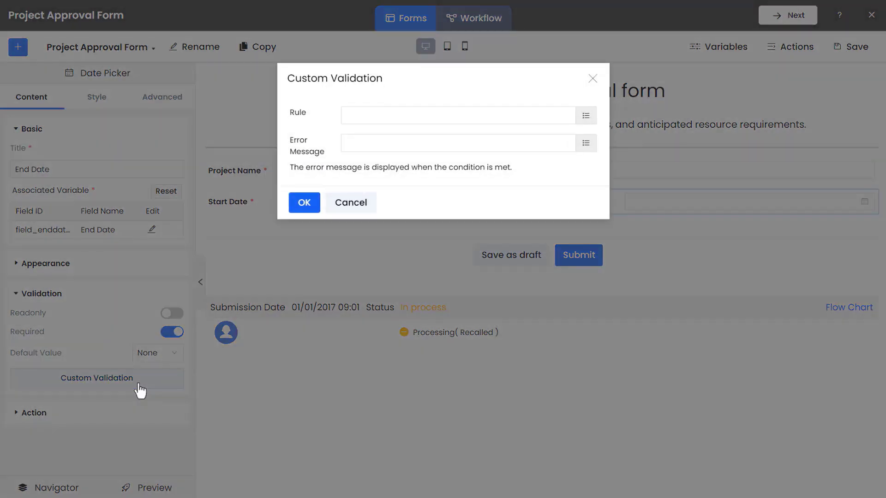
left_click(586, 116)
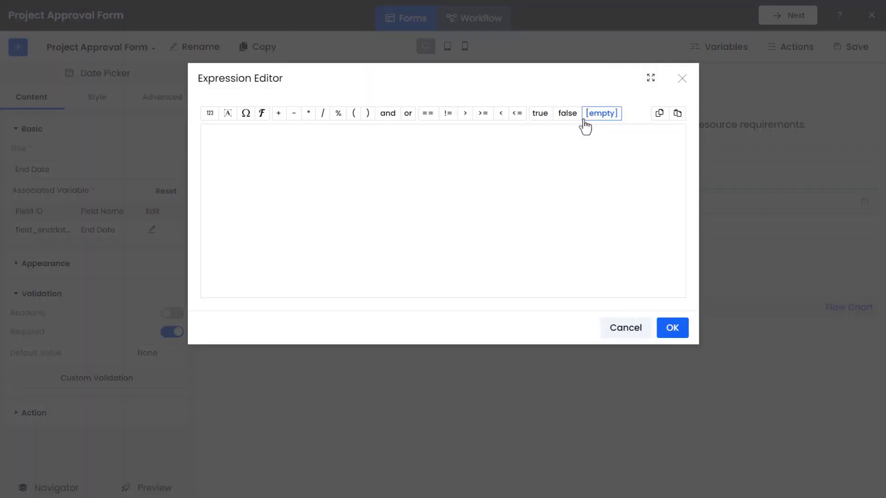
left_click(263, 121)
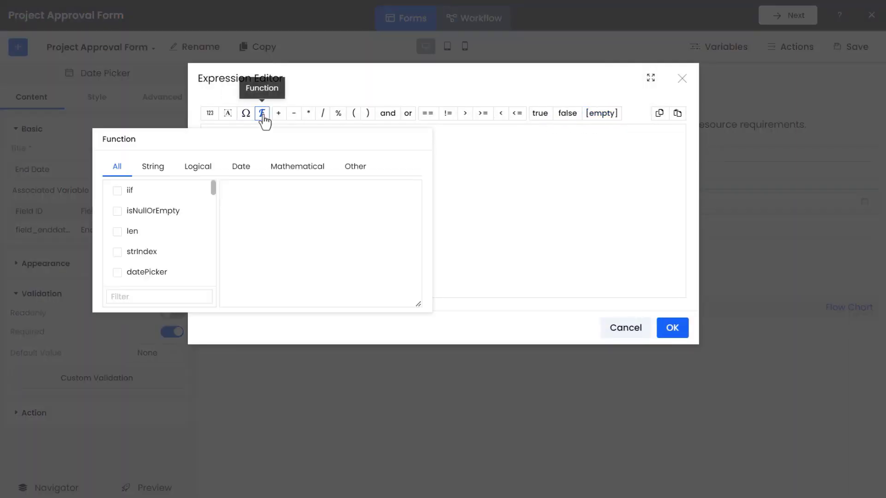
scroll(190, 221, "down", 3)
scroll(184, 233, "up", 2)
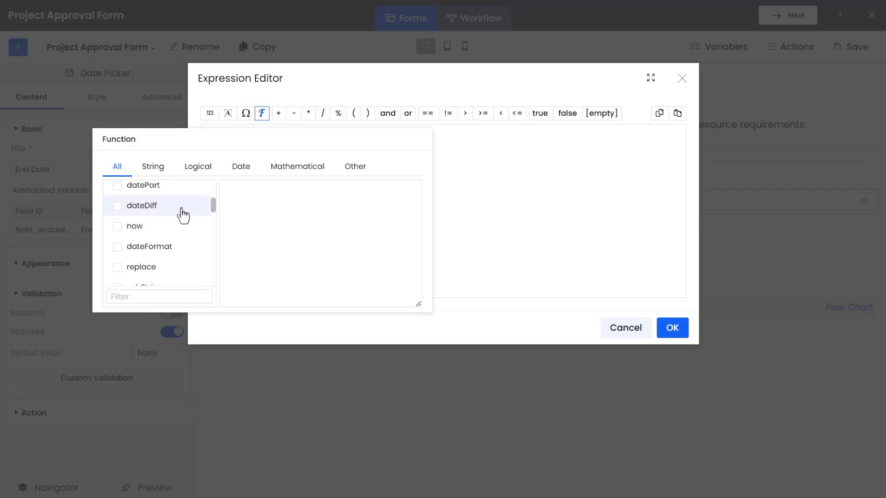
left_click(183, 206)
left_click(203, 297)
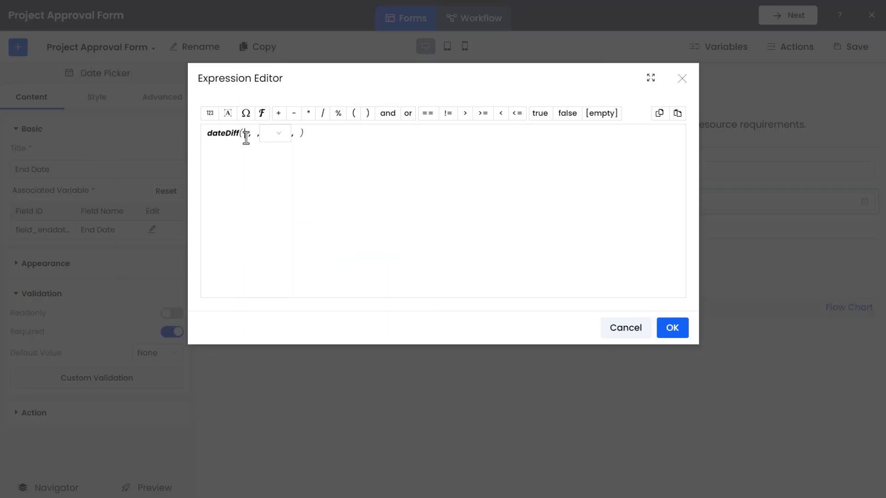
Fill the dateDiff function's first two arguments with the End Date and Start Date workflow variables.
left_click(247, 114)
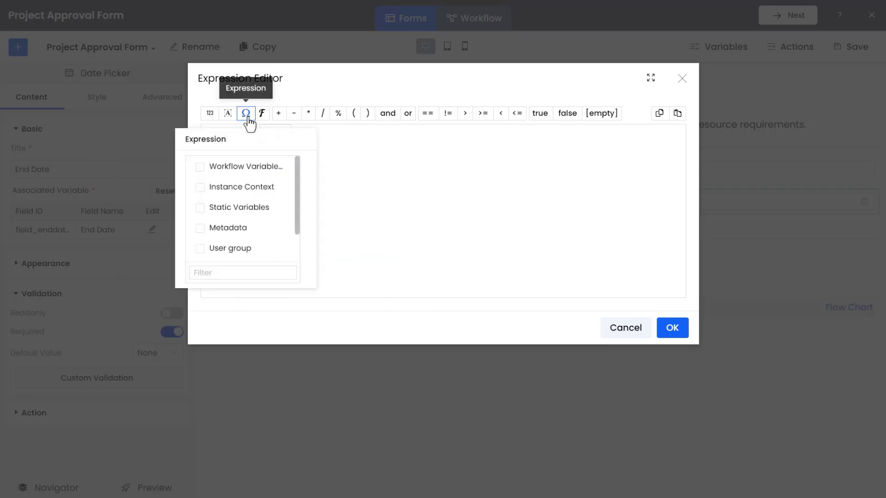
left_click(257, 171)
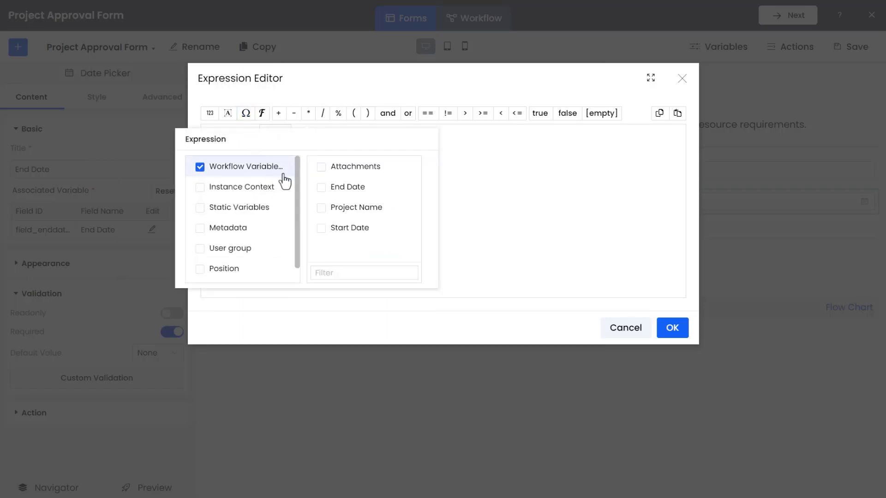
left_click(337, 190)
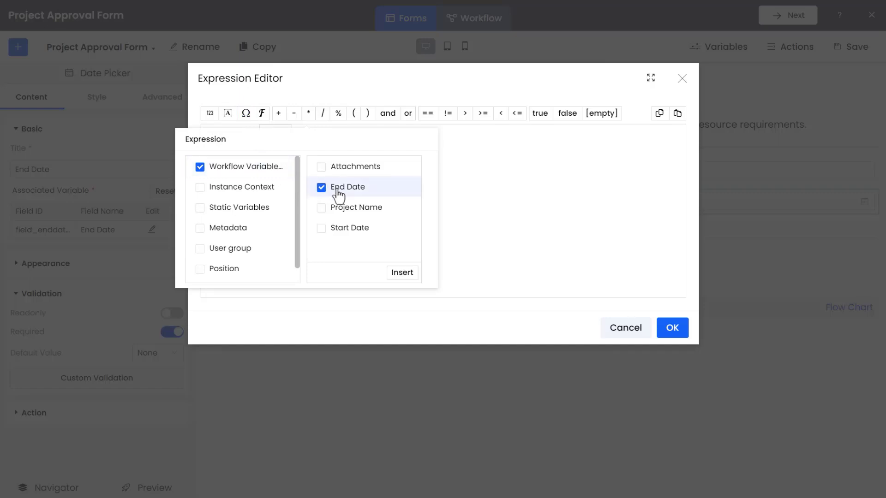
left_click(407, 274)
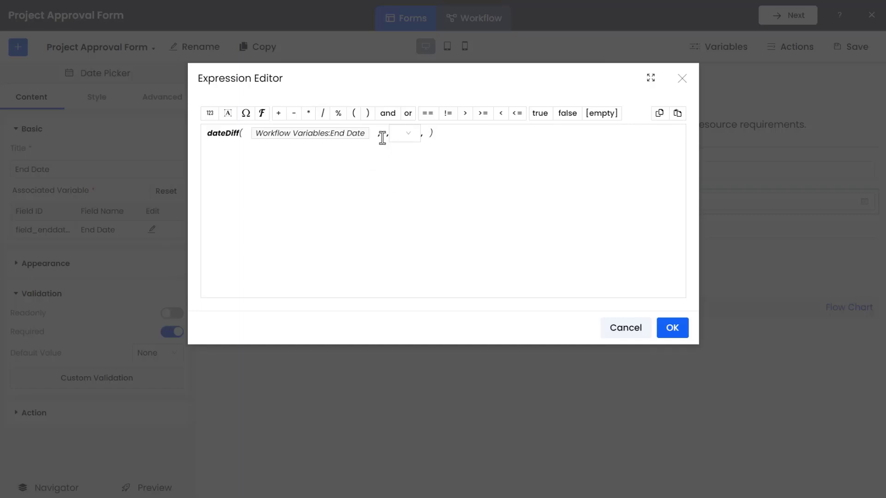
left_click(246, 114)
left_click(261, 229)
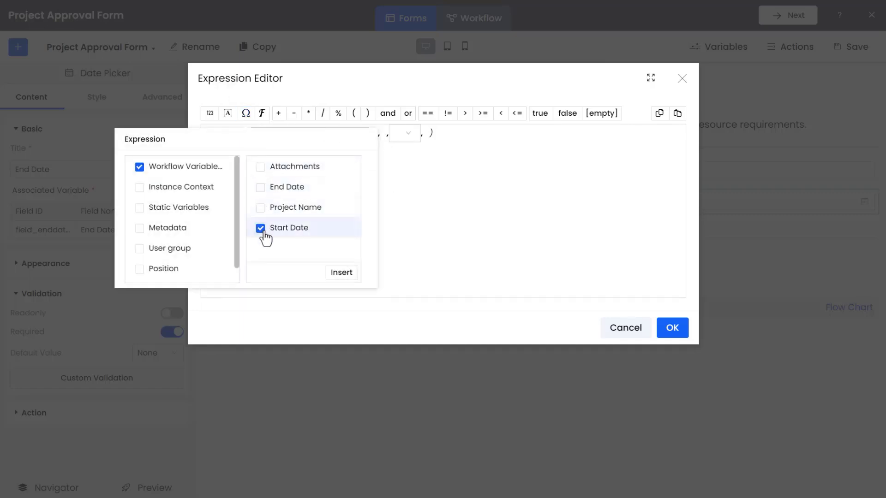
left_click(337, 275)
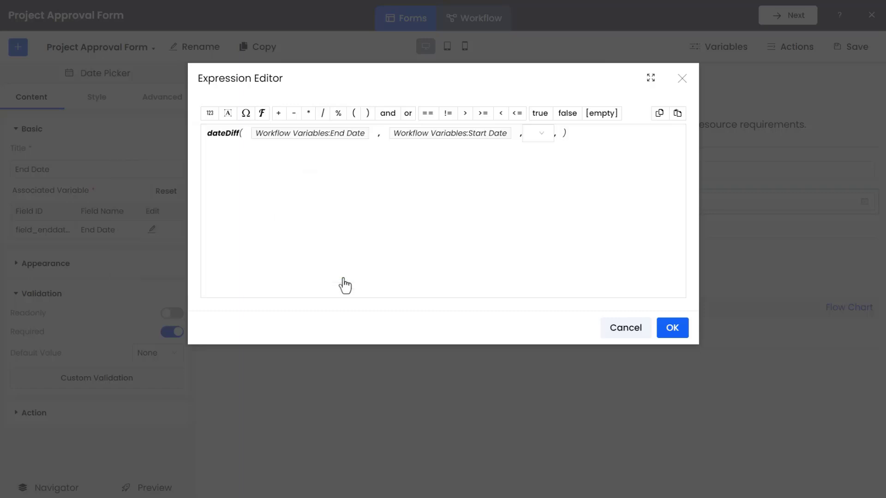
Set the dateDiff unit to Day and complete the rule as greater than or equal to 0, then confirm the expression.
left_click(546, 134)
left_click(539, 192)
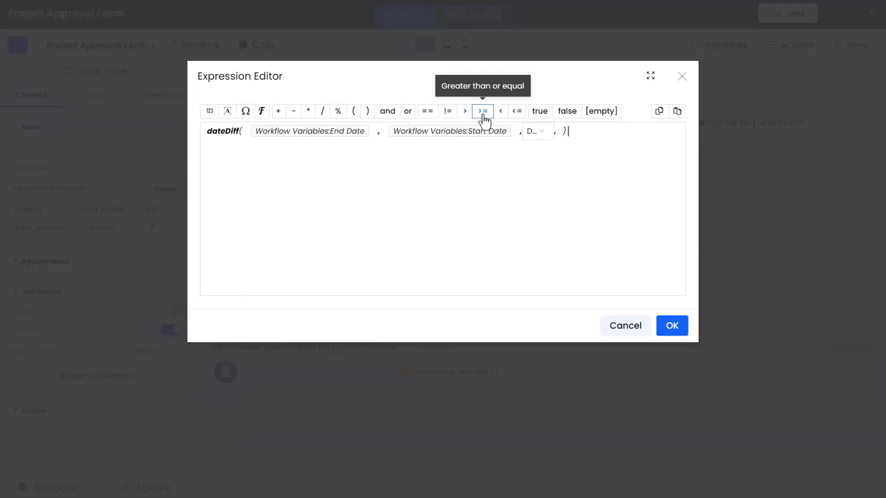
left_click(211, 113)
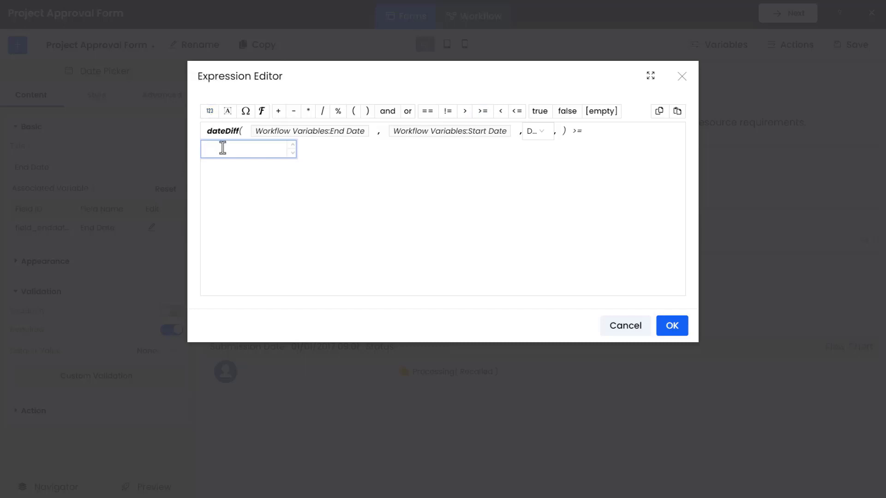
type("0")
left_click(309, 153)
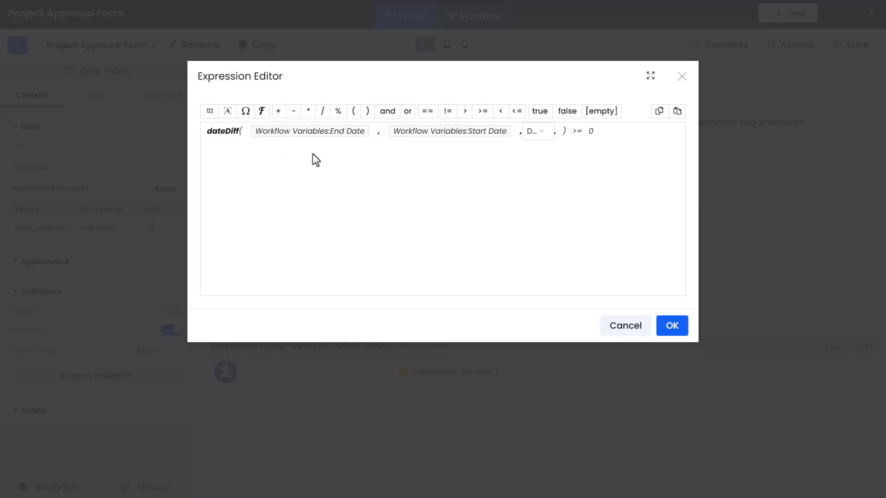
left_click(682, 329)
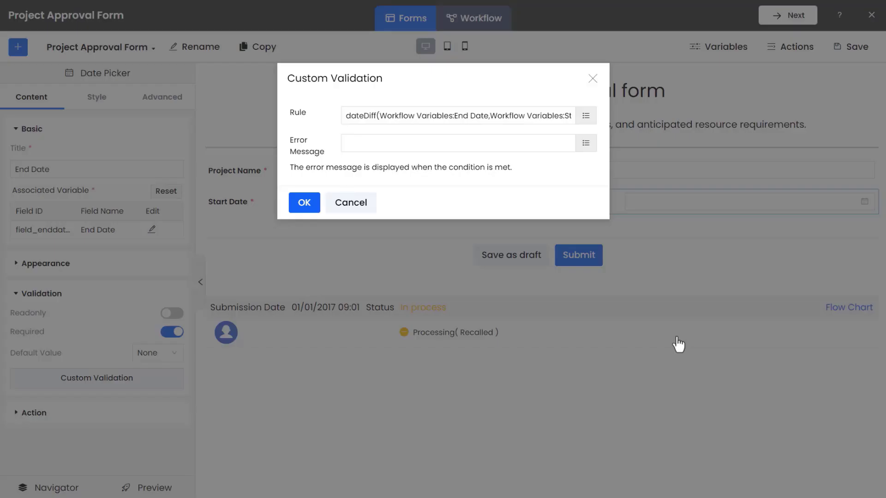
Set the rule's error message to "The End Date must come after the Start Date!" and save the custom validation.
left_click(588, 145)
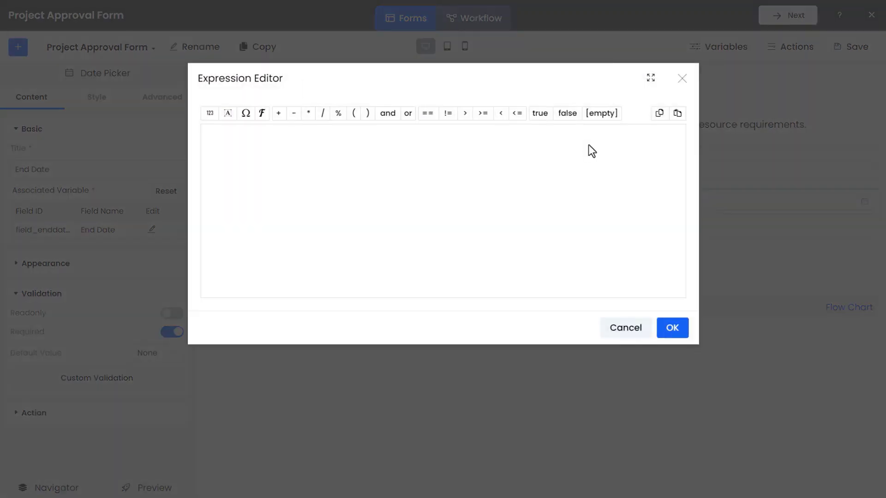
left_click(227, 114)
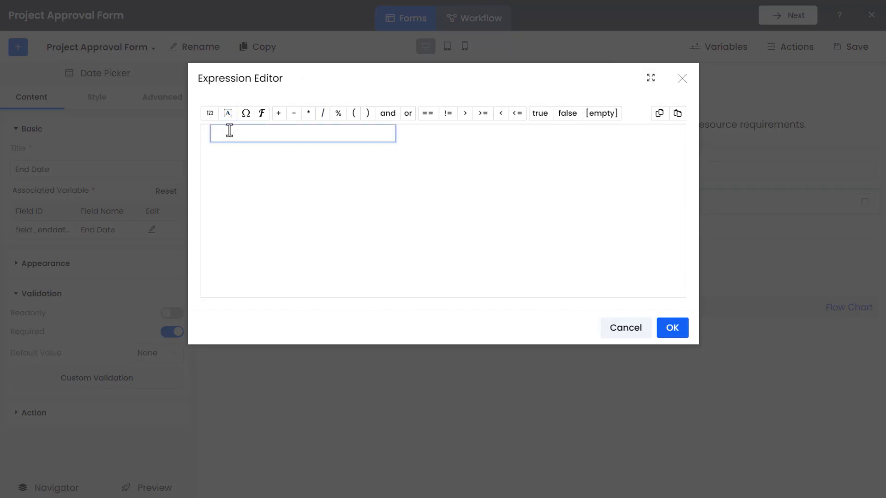
type("The End Date must come after the Start Date!")
left_click(308, 183)
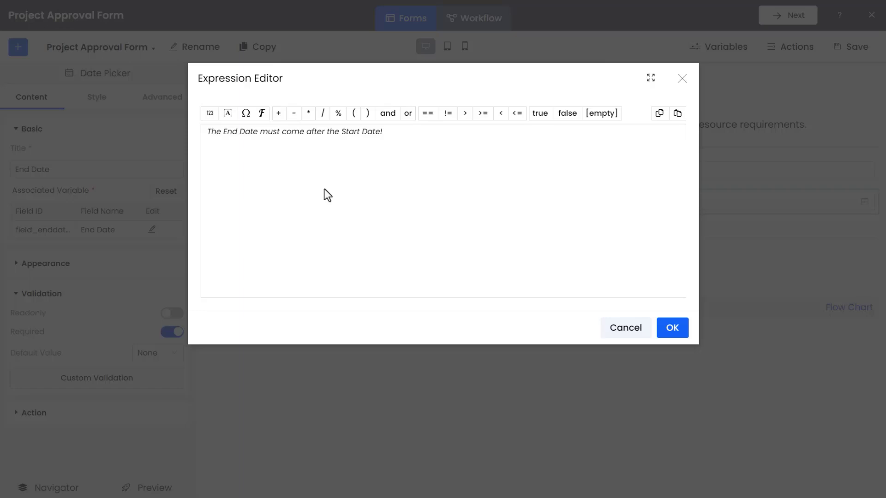
left_click(672, 328)
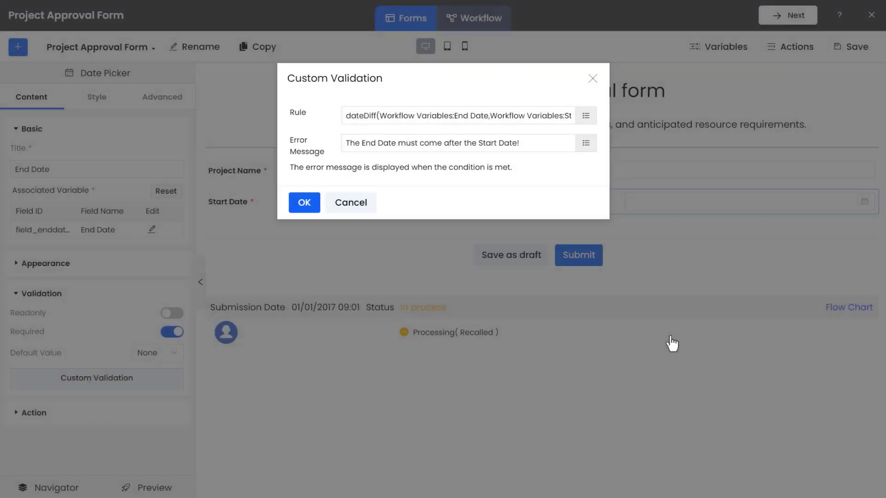
left_click(304, 203)
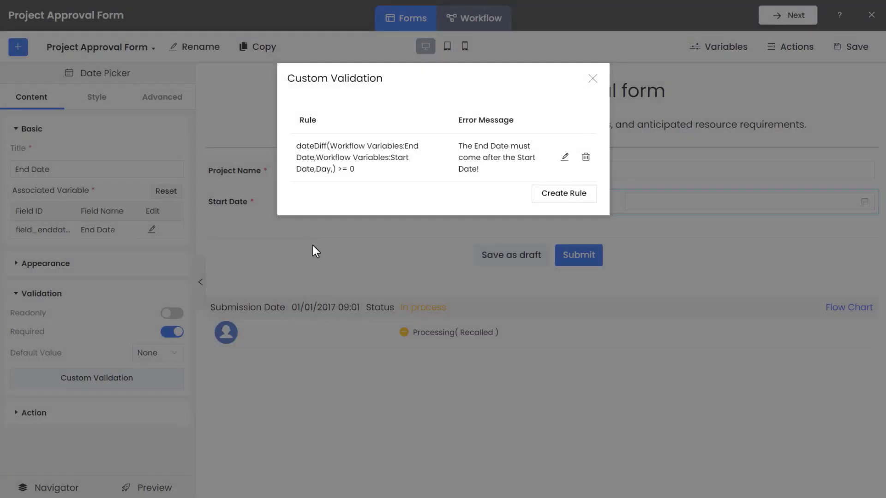
left_click(593, 80)
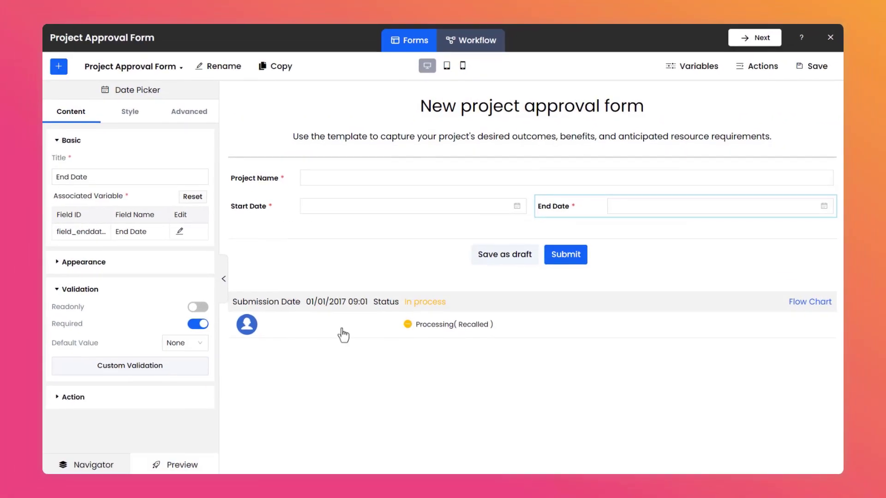
Preview the form and test the End Date validation with start date 13/03/2023 and end dates 02/03/2023 and 31/03/2023.
left_click(171, 487)
left_click(313, 163)
left_click(221, 253)
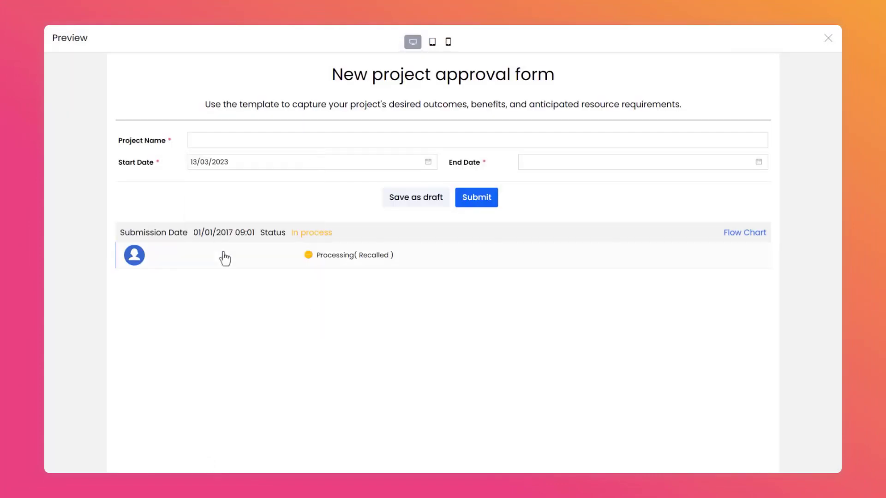
left_click(562, 163)
left_click(601, 221)
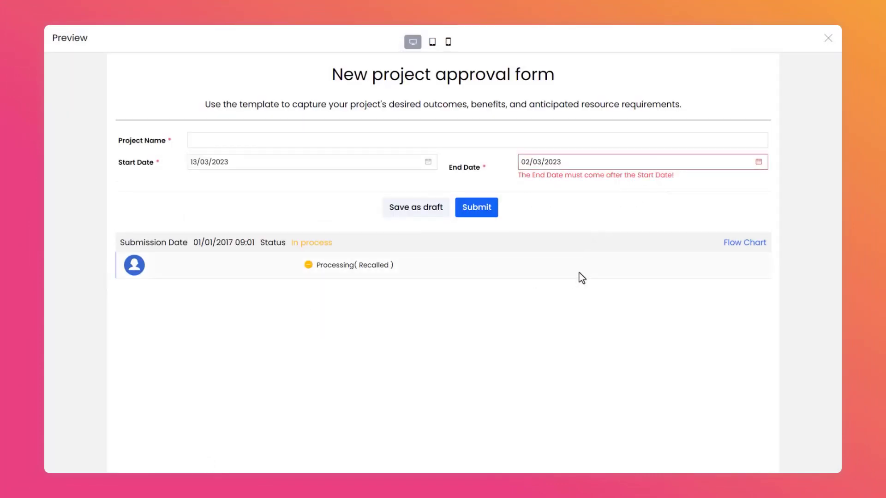
left_click(603, 165)
left_click(620, 283)
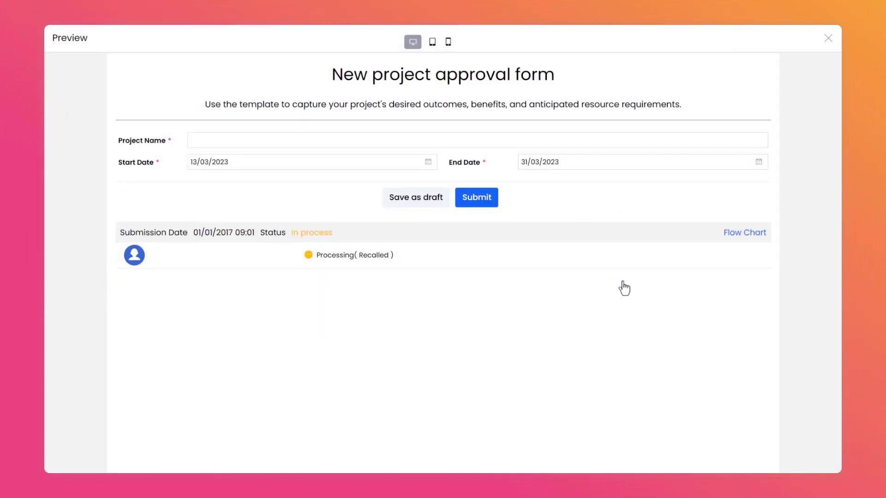
left_click(826, 49)
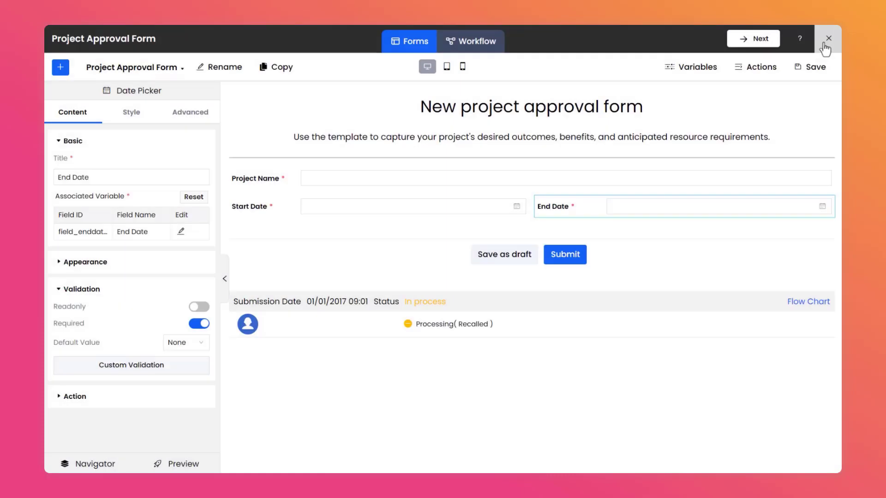
Add a Text Area below the date fields with field ID field_briefintroduction and field name Brief Introduction.
left_click(61, 69)
left_click_drag(123, 192, 300, 241)
left_click(180, 232)
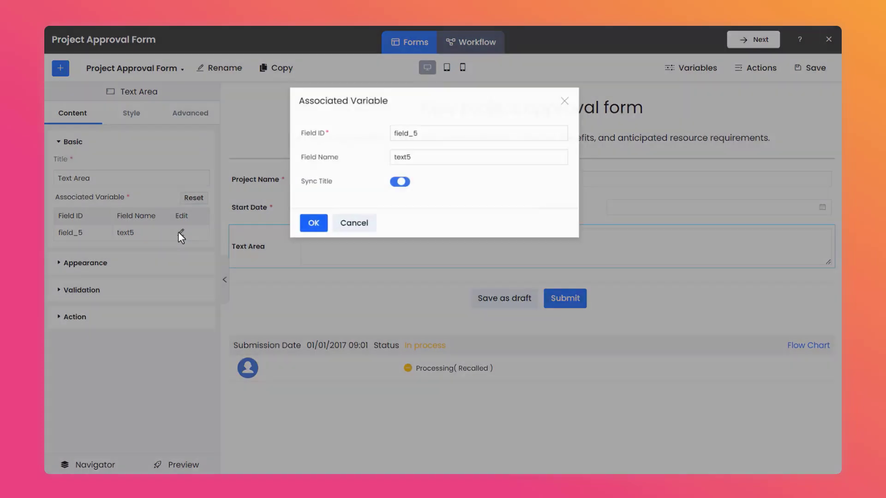
left_click(442, 132)
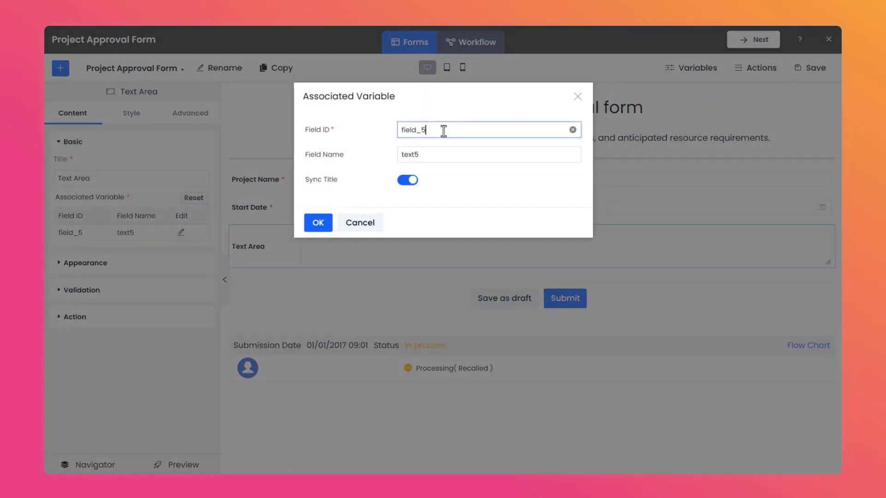
double_click(443, 131)
type("field_briefintroduction")
key("Tab")
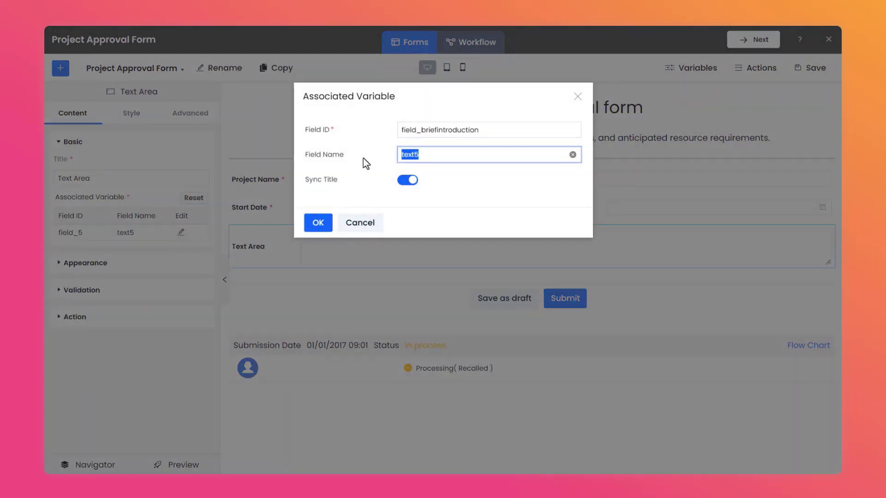
type("Brief Introduction")
left_click(321, 224)
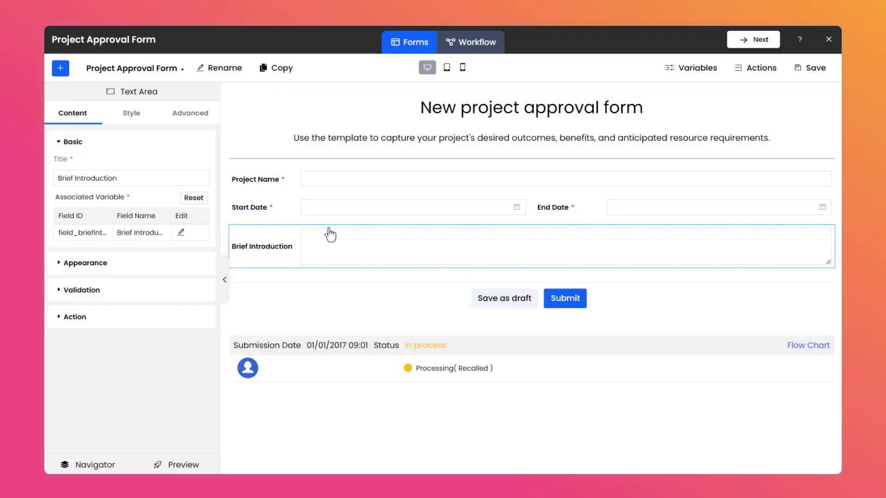
Set the page's default title-field alignment to Vertical.
left_click(61, 69)
left_click(176, 95)
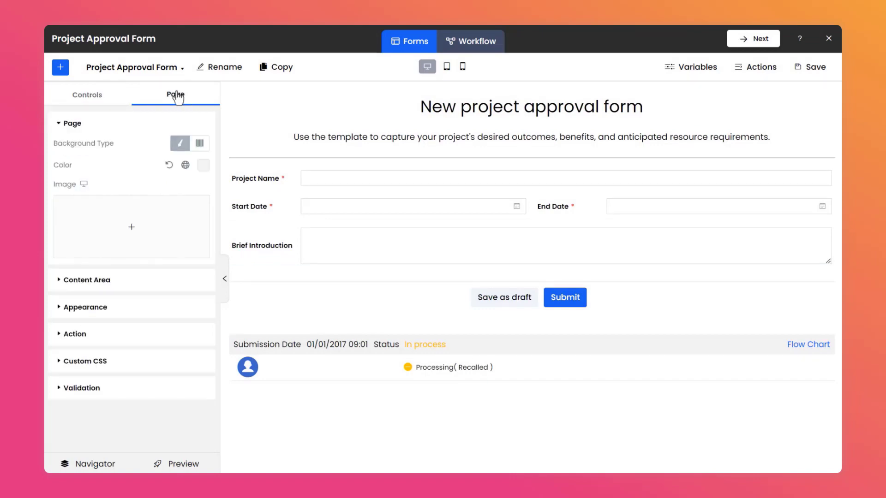
left_click(141, 308)
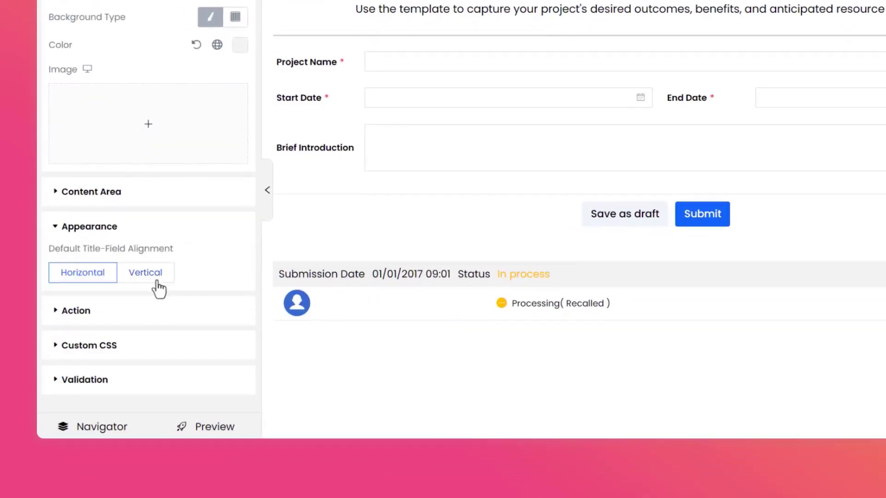
left_click(157, 285)
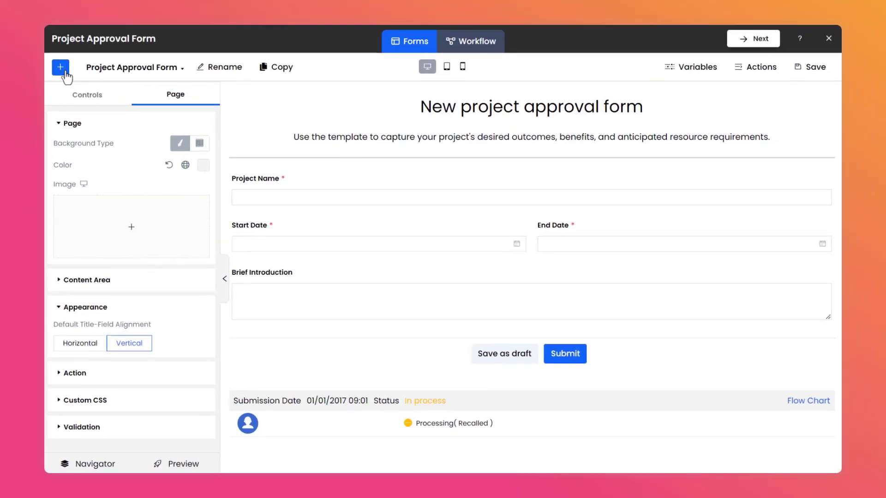
Add a Grid below Brief Introduction and title it Financial Information.
left_click(82, 97)
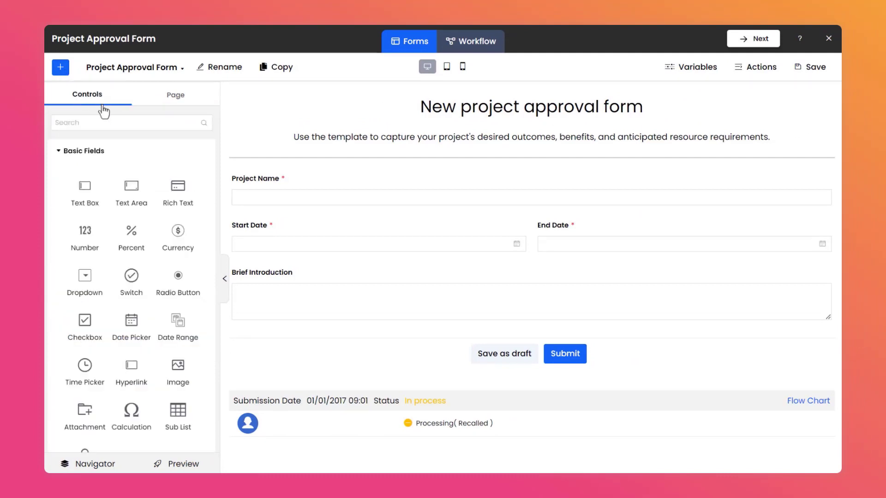
scroll(129, 208, "down", 10)
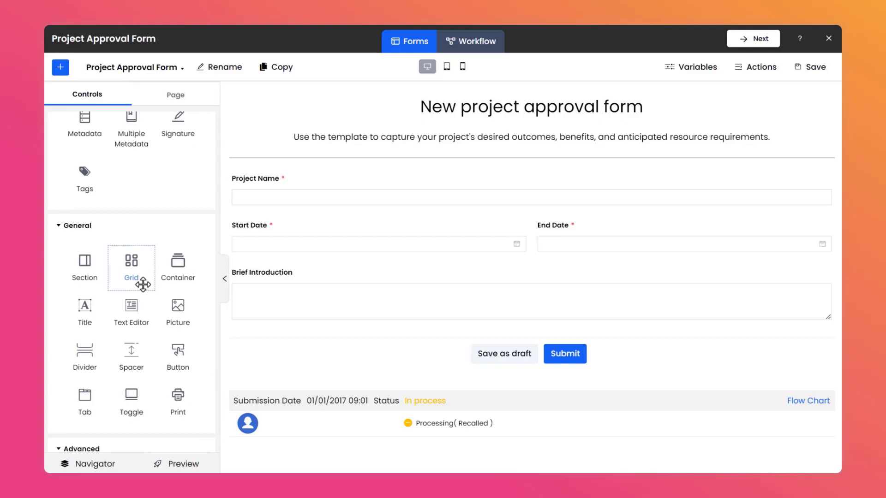
left_click_drag(143, 284, 283, 344)
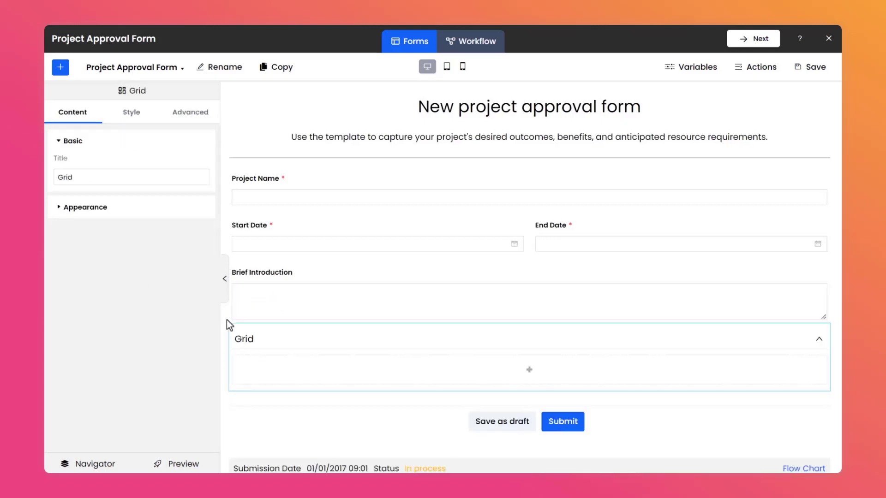
left_click(98, 176)
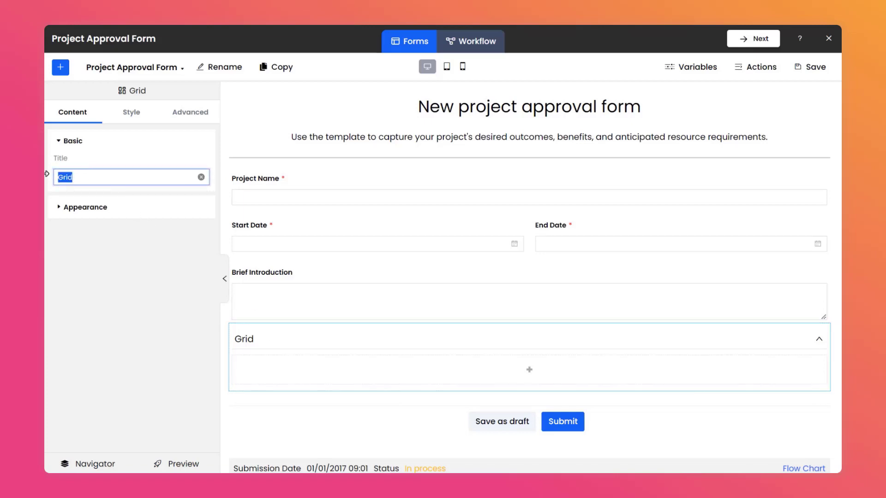
type("Financial Information")
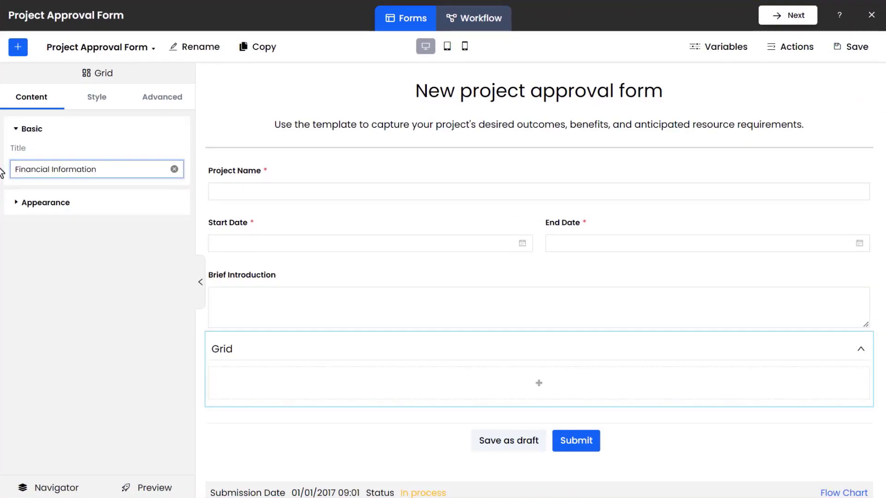
Give the Financial Information grid three columns.
left_click(85, 209)
left_click(178, 223)
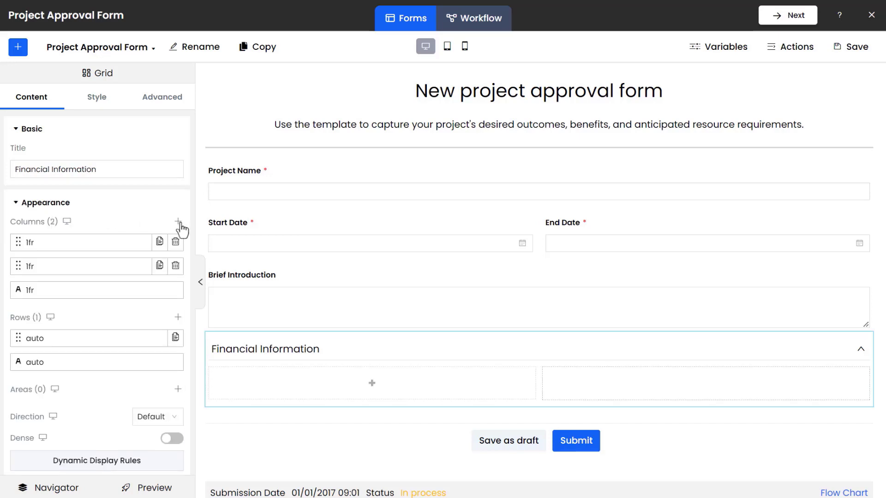
left_click(179, 223)
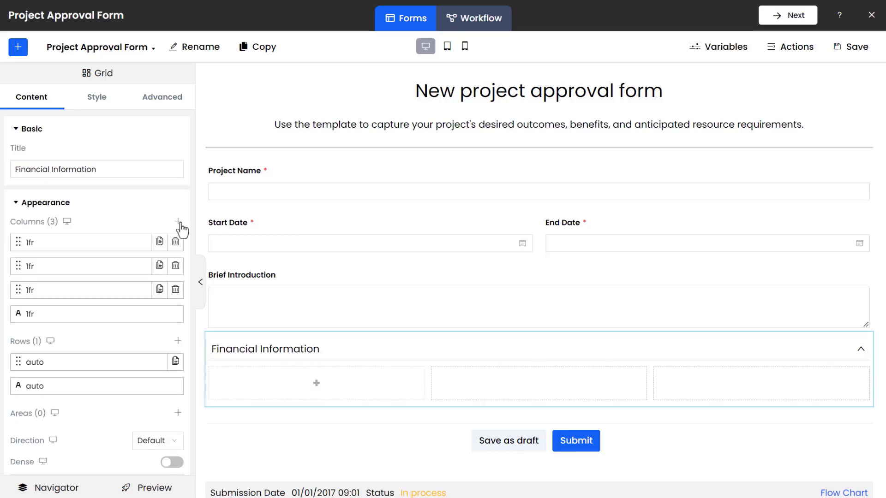
Place a Currency field in the Financial Information grid's first cell.
left_click(18, 46)
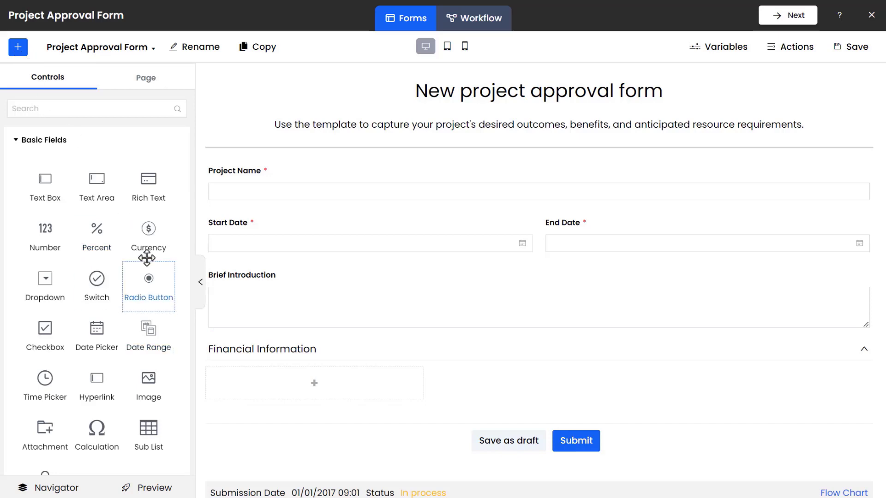
left_click_drag(142, 257, 243, 392)
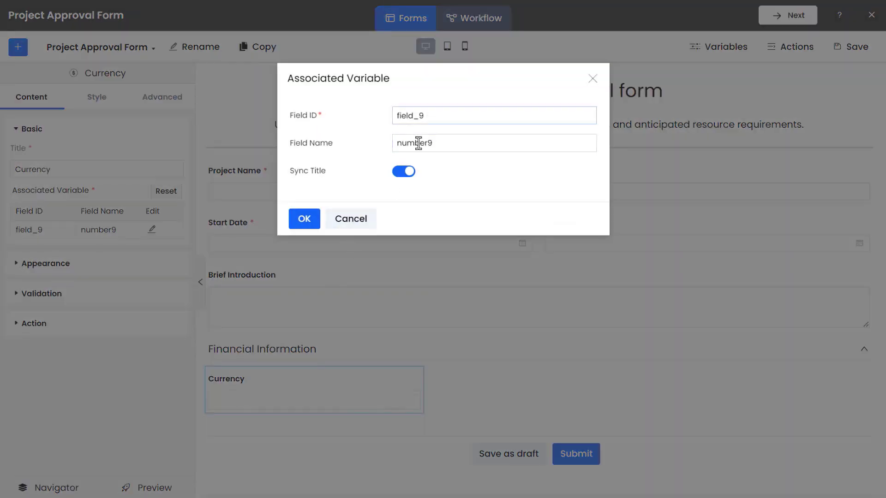
Set the first currency field's variable ID to field_contractprice and name to Contract Price, and make it required.
left_click_drag(426, 115, 372, 117)
type("field_contractprice")
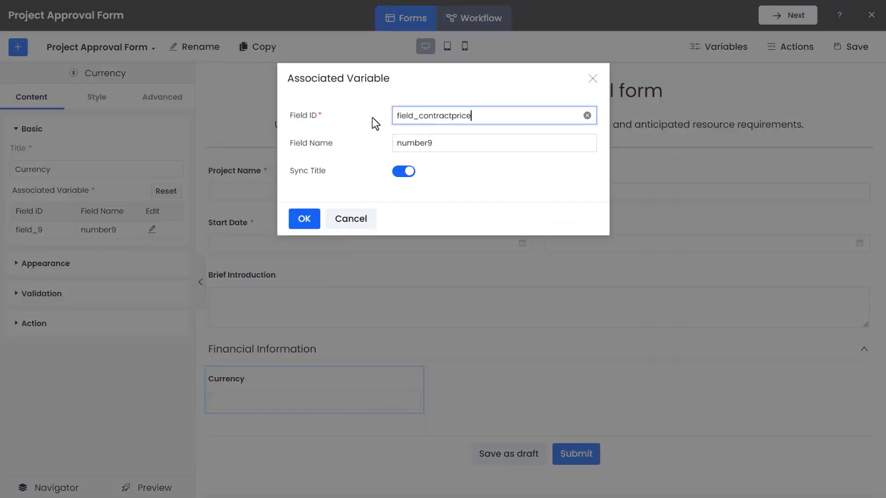
left_click_drag(447, 143, 372, 145)
type("Contract Price")
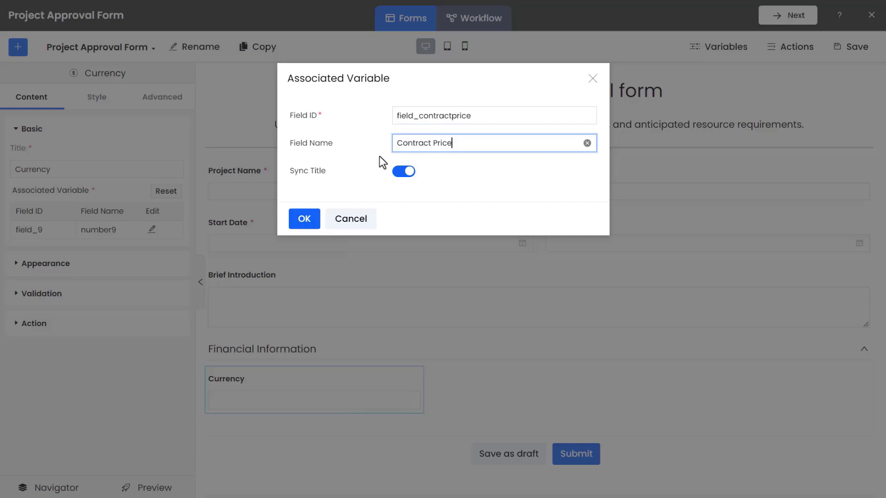
left_click(309, 225)
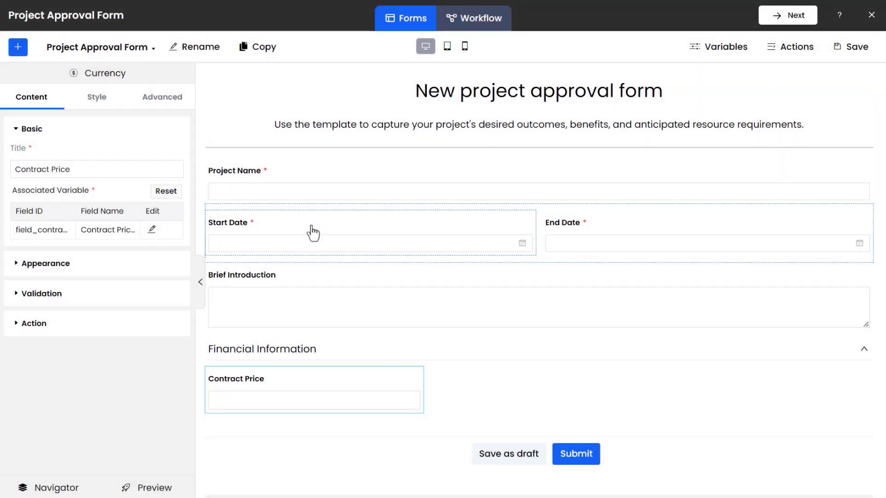
left_click(130, 298)
left_click(177, 333)
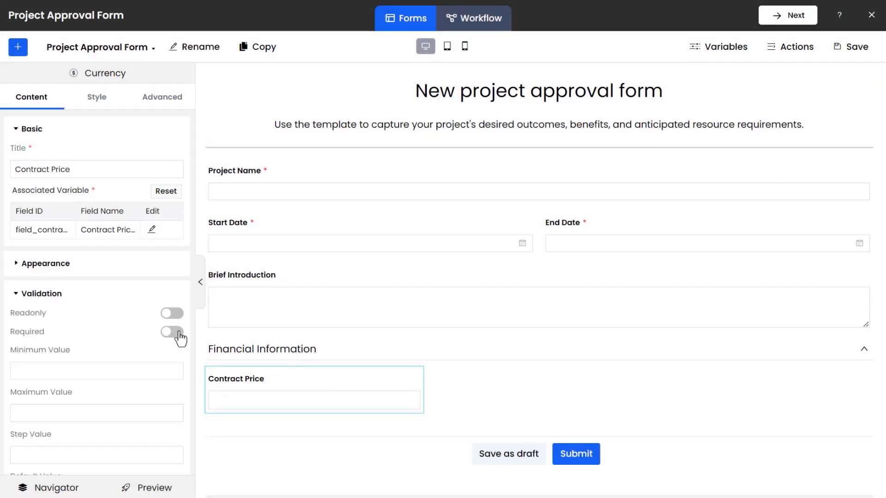
Add a Currency field to the grid's second cell with variable ID field_estimatedcost and name Estimated Cost.
left_click(18, 47)
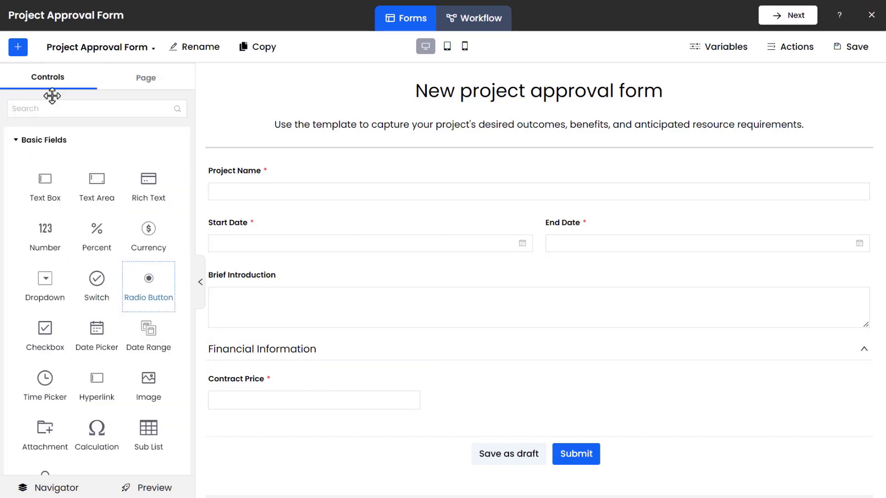
left_click_drag(156, 254, 306, 414)
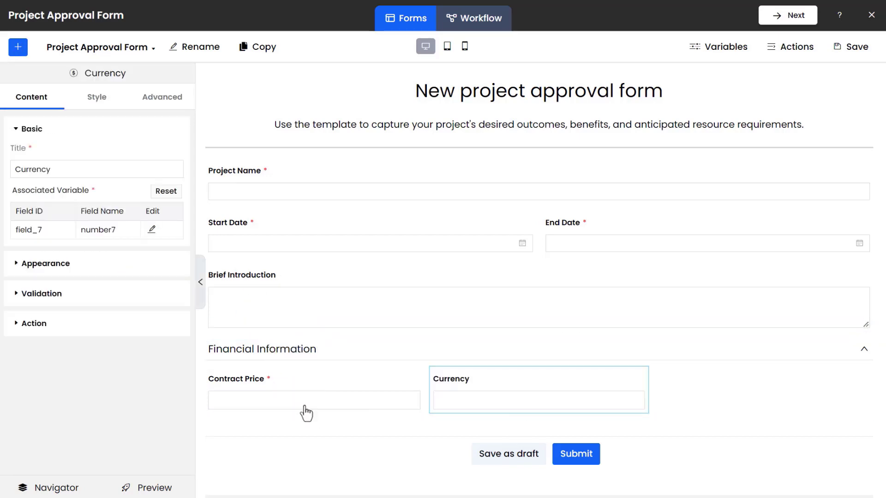
left_click(153, 227)
left_click(437, 114)
double_click(441, 115)
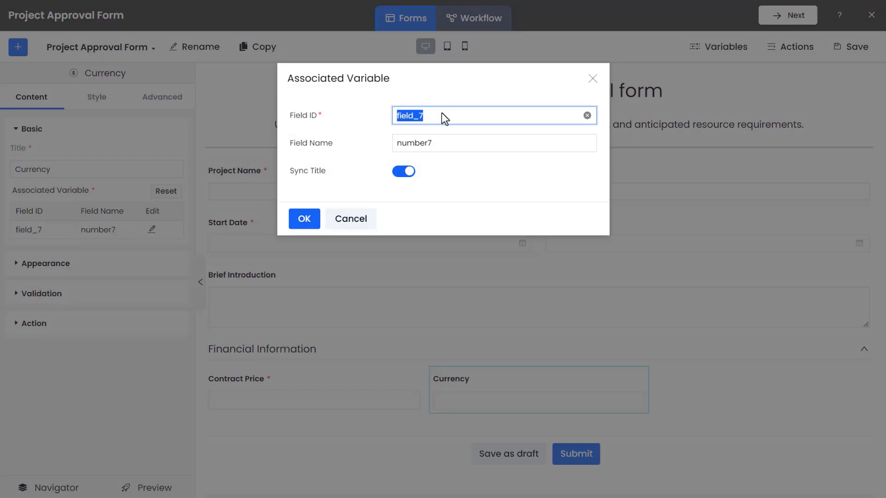
type("field_estimatedcost")
double_click(441, 141)
type("Estimated Cost")
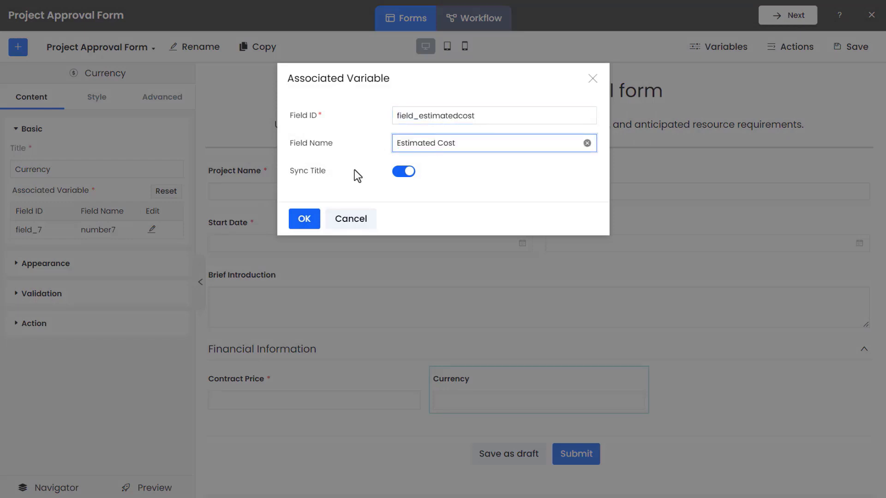
left_click(304, 219)
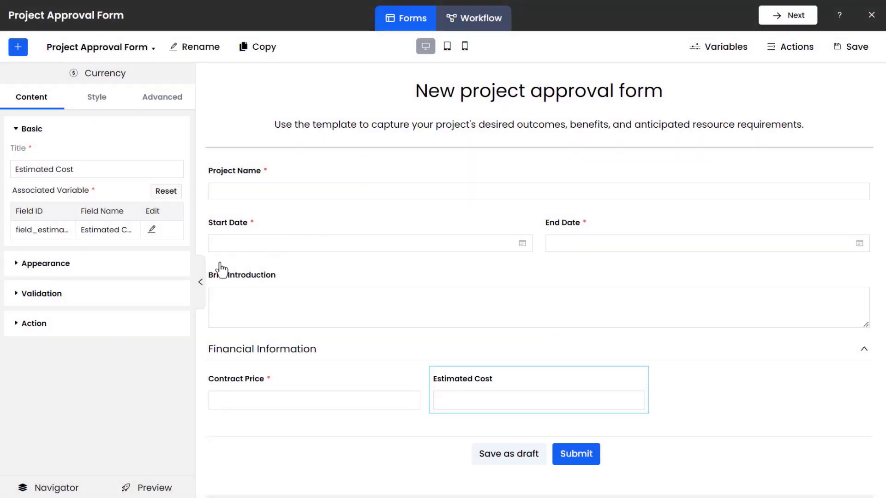
Make the Estimated Cost field required.
left_click(119, 299)
left_click(183, 333)
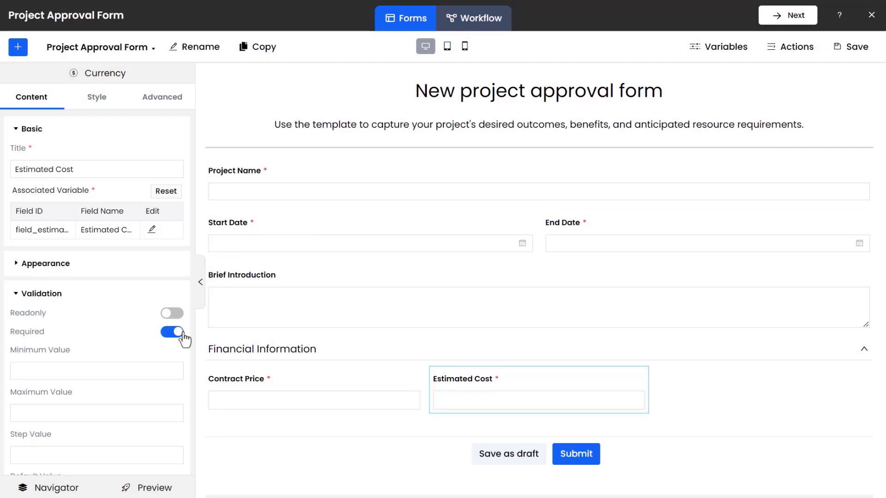
Add a Calculation field to the grid's third cell with variable ID field_rateofprofit and name Rate of profit.
left_click(21, 54)
left_click_drag(96, 430, 566, 403)
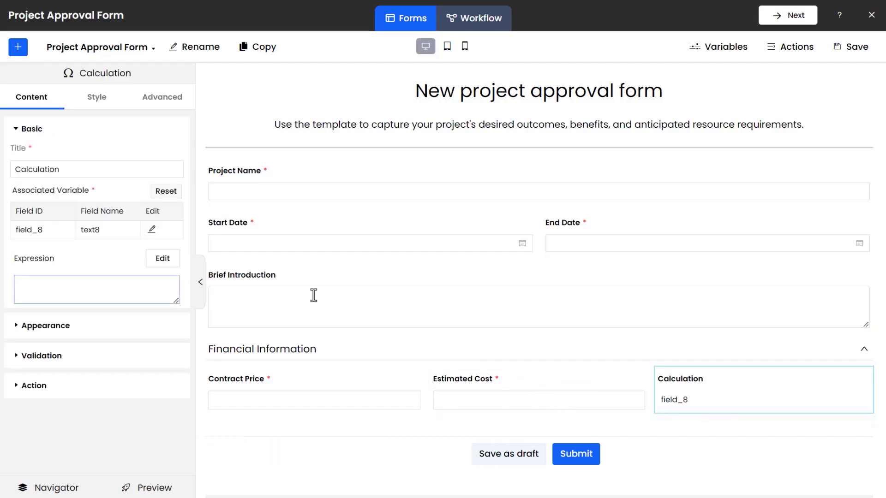
left_click(152, 230)
left_click_drag(432, 116, 390, 150)
type("field_rateofprofit")
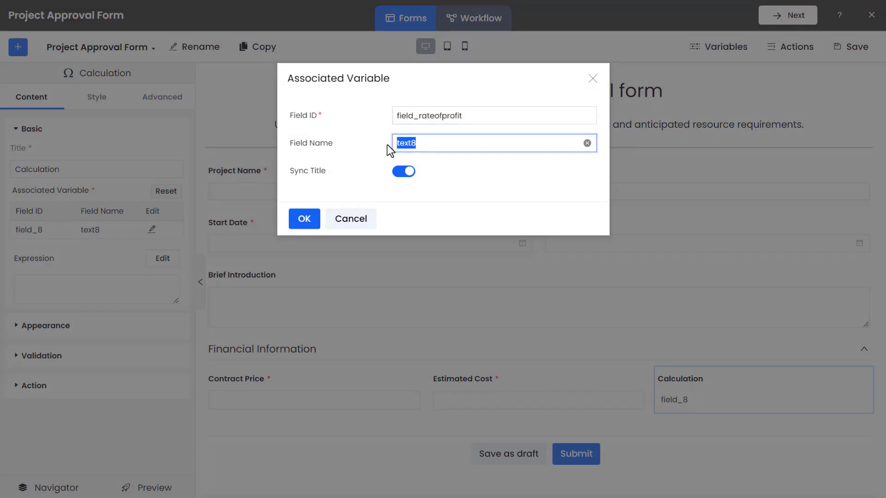
type("Rate of profit")
left_click(312, 223)
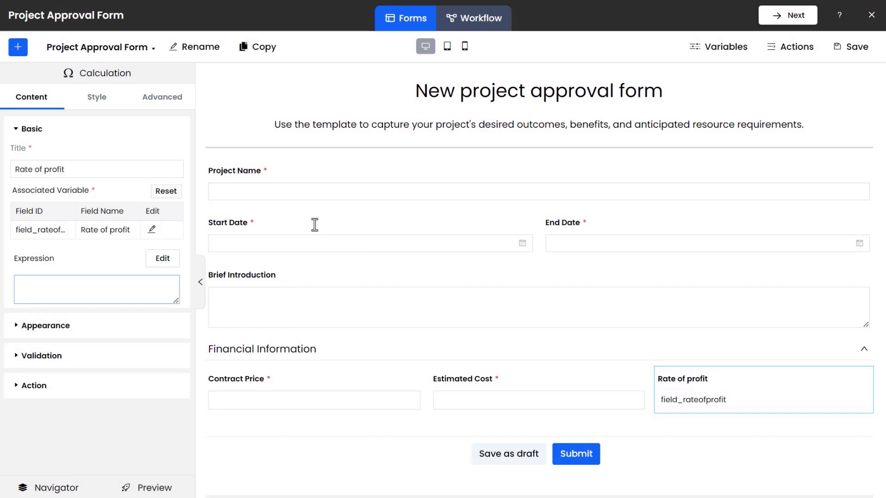
Set the Rate of profit expression to ( Contract Price - Estimated Cost ) / Contract Price.
left_click(165, 267)
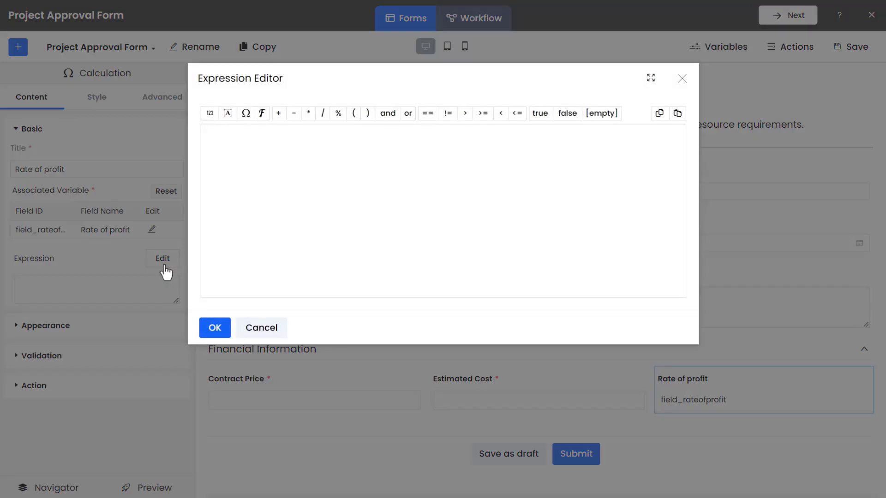
left_click(354, 114)
left_click(246, 113)
left_click(258, 170)
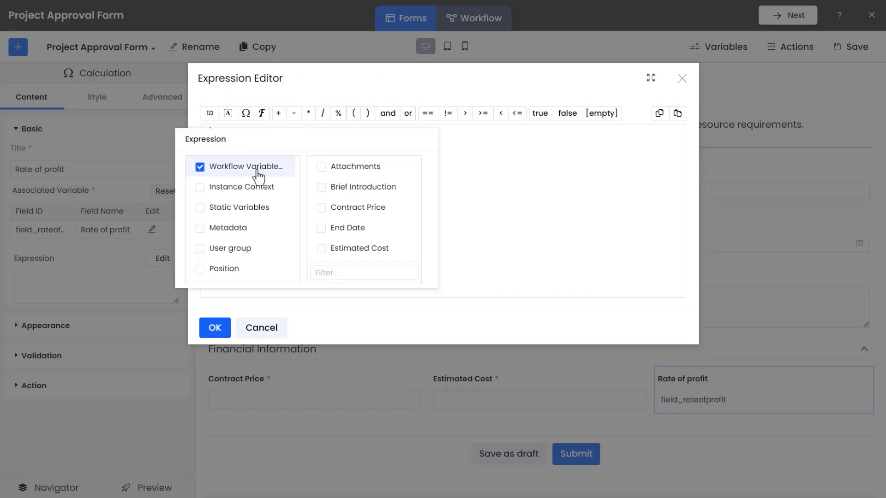
left_click(345, 209)
left_click(401, 274)
left_click(294, 113)
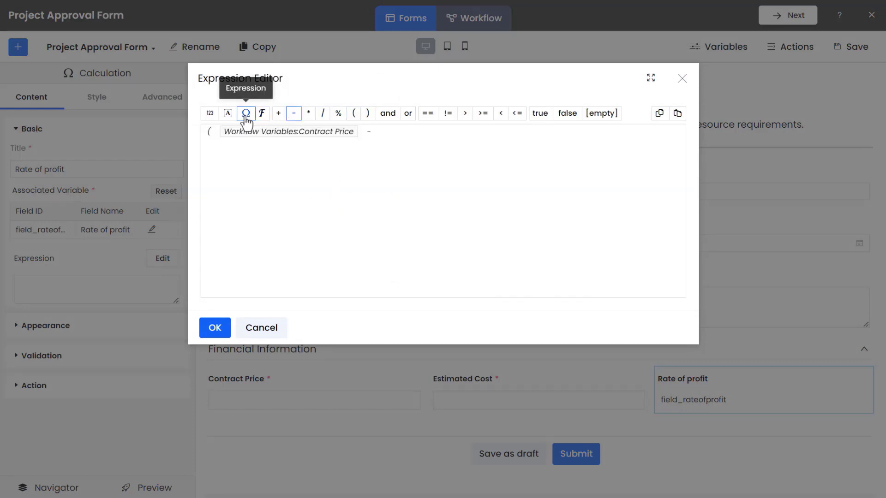
left_click(246, 113)
left_click(295, 249)
left_click(345, 288)
left_click(368, 113)
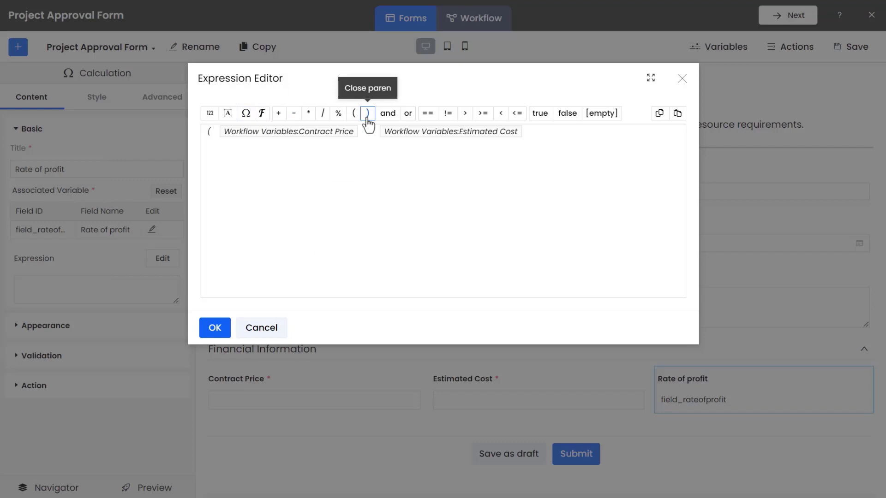
left_click(323, 113)
left_click(246, 113)
left_click(259, 206)
left_click(340, 271)
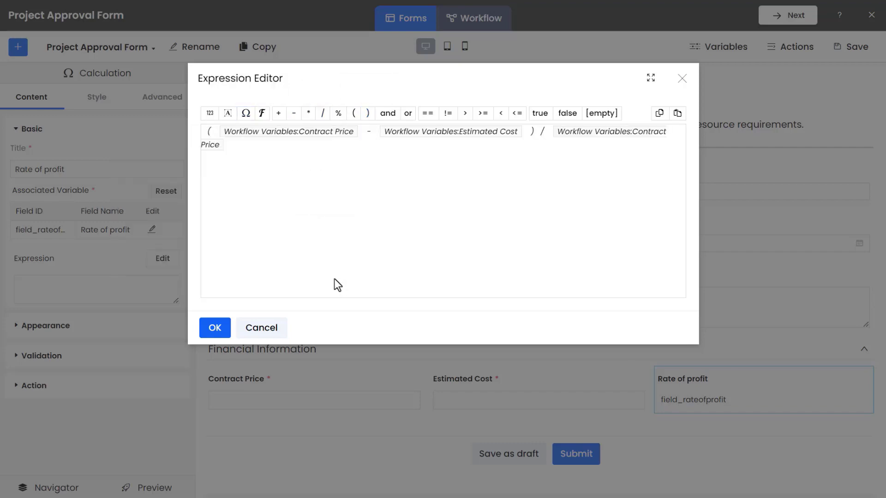
left_click(215, 328)
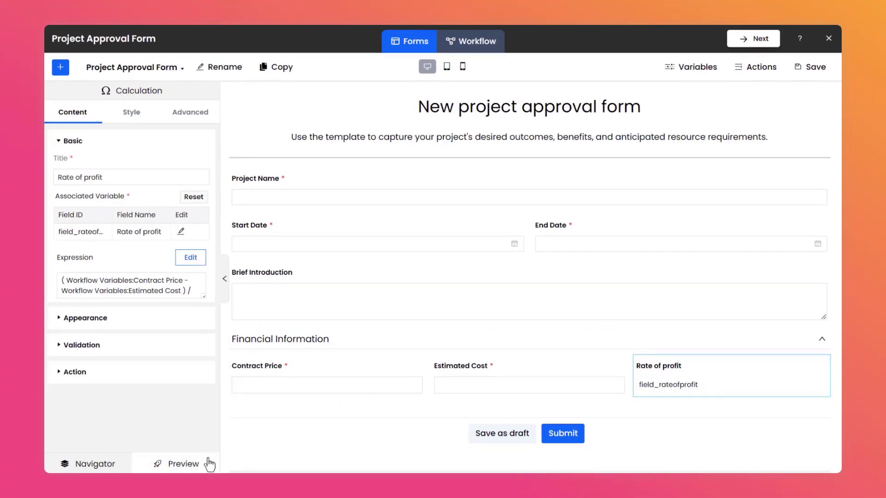
Preview the form and test the calculation with a contract price of 800 and estimated cost of 200.
left_click(210, 464)
left_click(219, 324)
type("800")
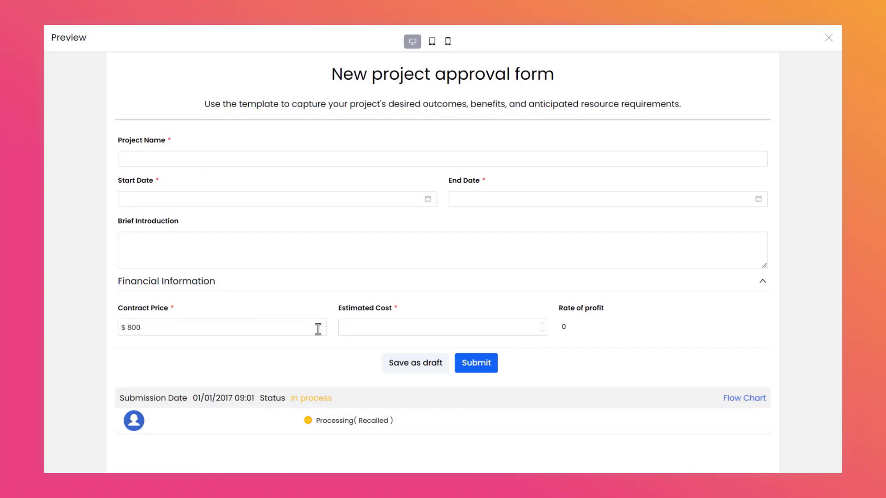
left_click(364, 328)
type("200")
left_click(587, 350)
left_click(828, 38)
Save the form.
left_click(814, 75)
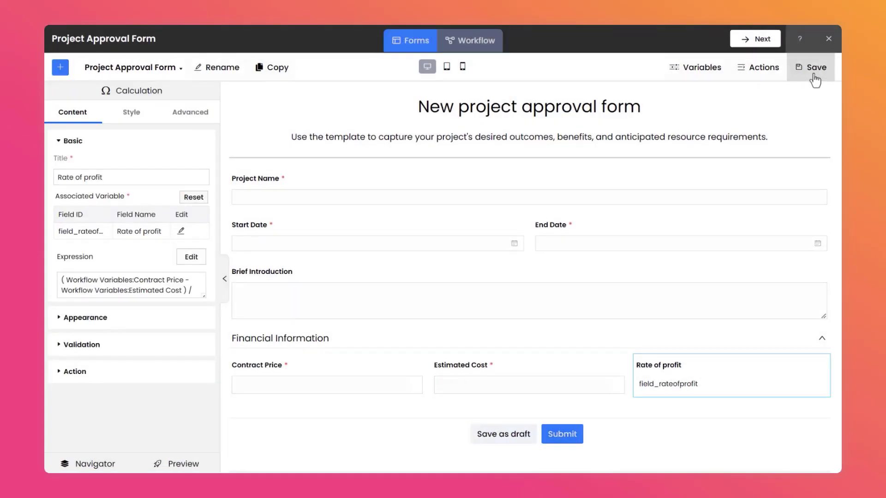